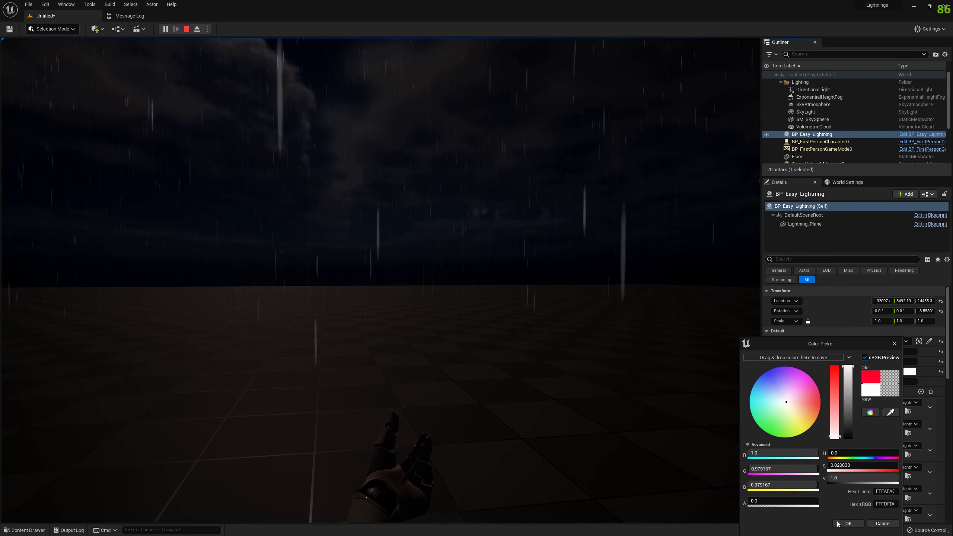
Cancel the Color Picker so Lightning Color stays red.
click(880, 523)
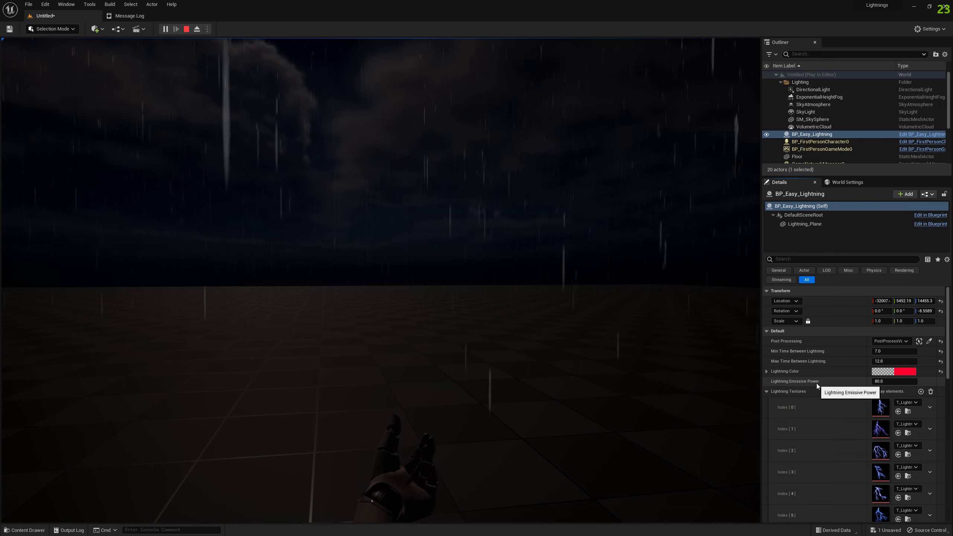
Set Lightning Emissive Power on BP_Easy_Lightning to 3000.
click(885, 381)
text(30)
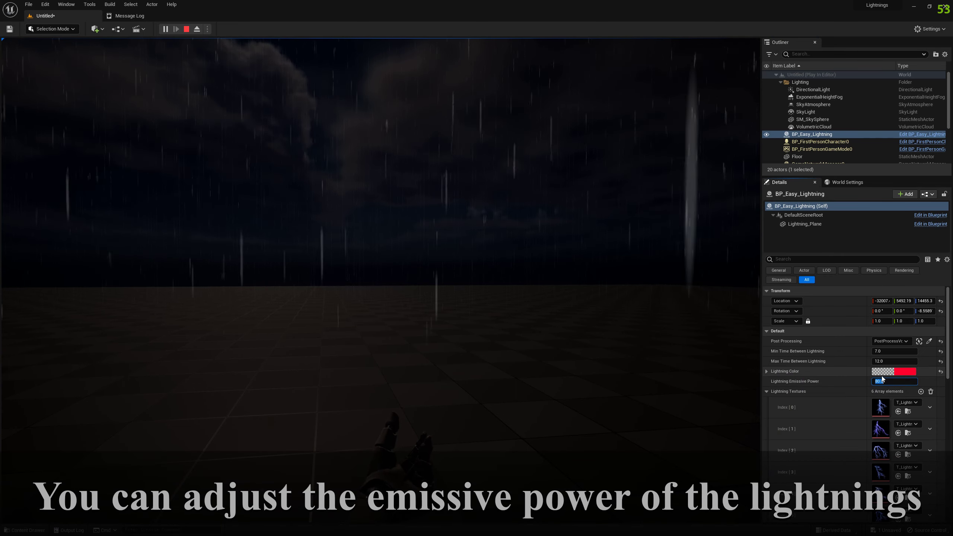
text(00)
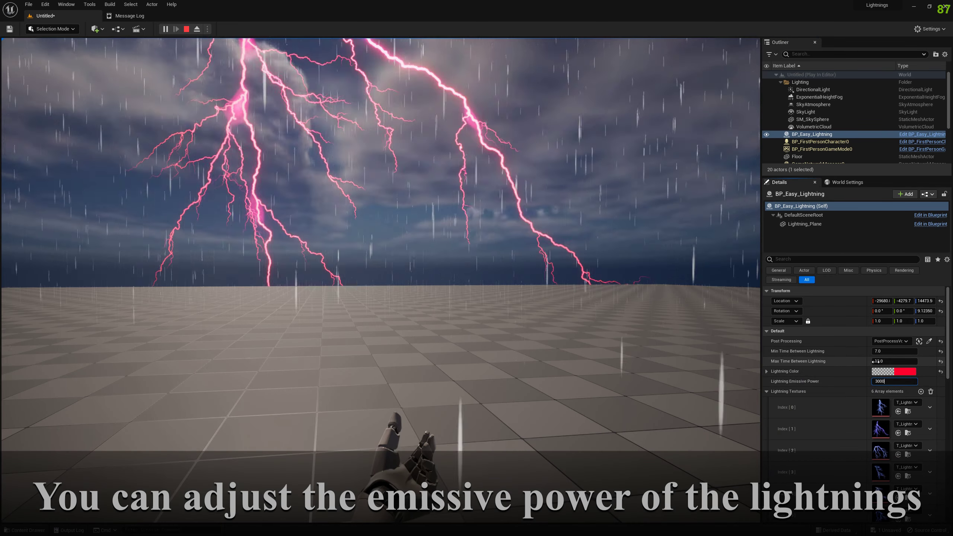
key(Return)
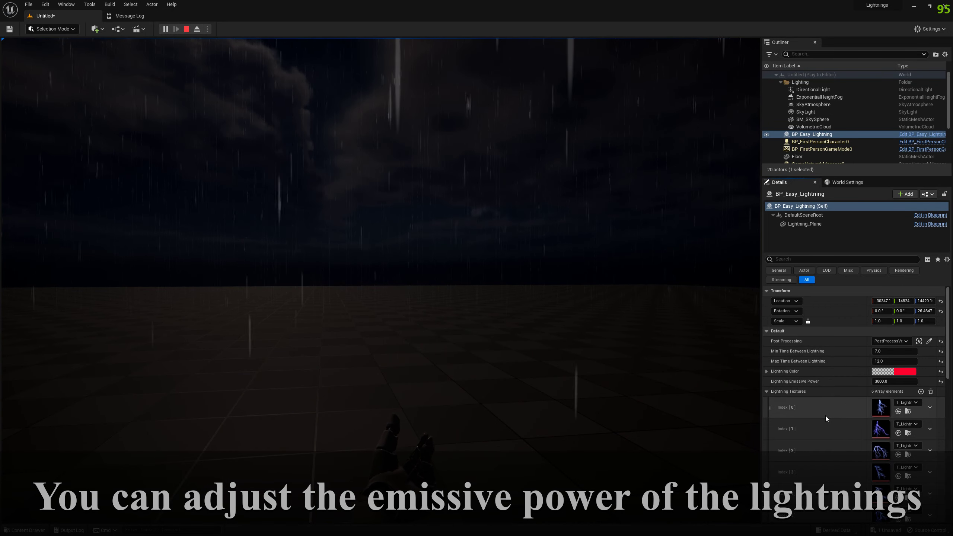
Reset Lightning Color from red back to its default light purple.
click(940, 373)
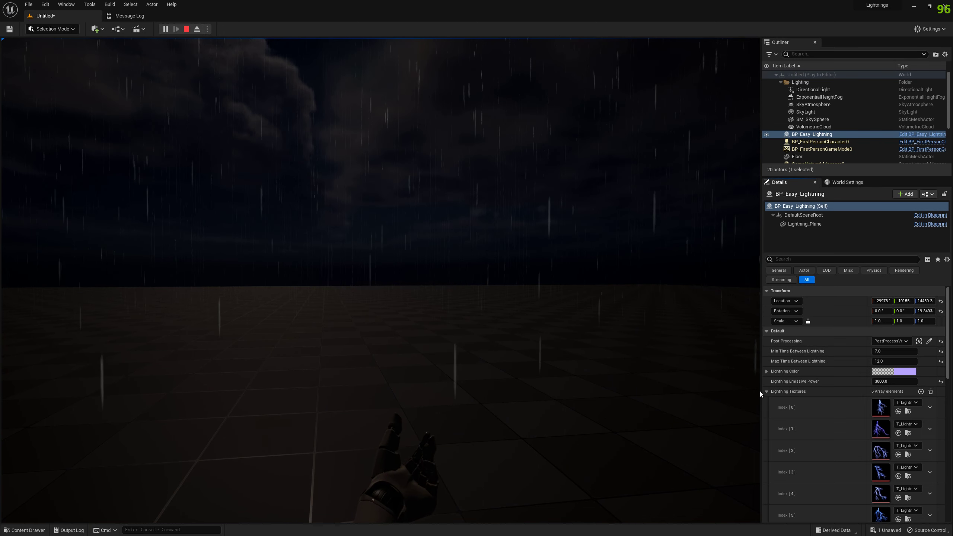
scroll(950, 338, down, 1)
scroll(950, 338, down, 5)
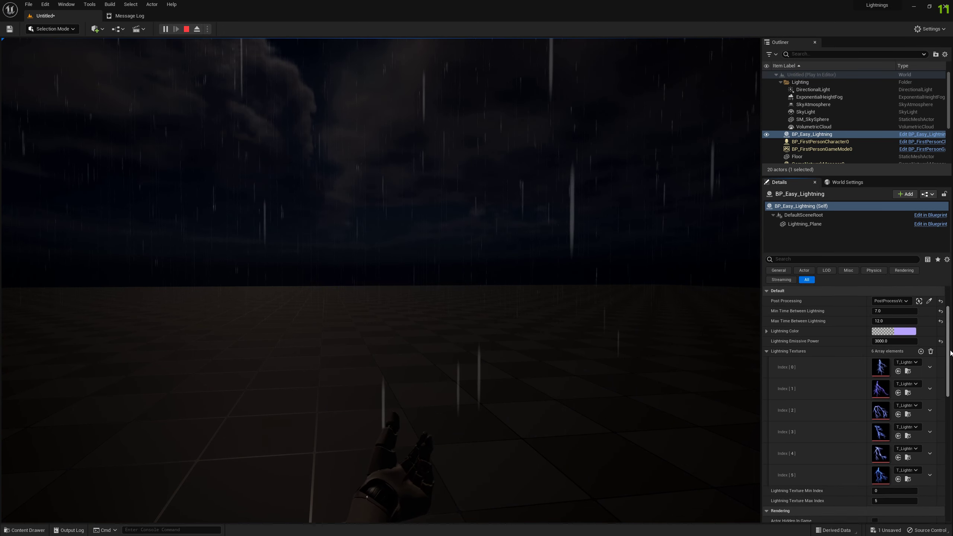
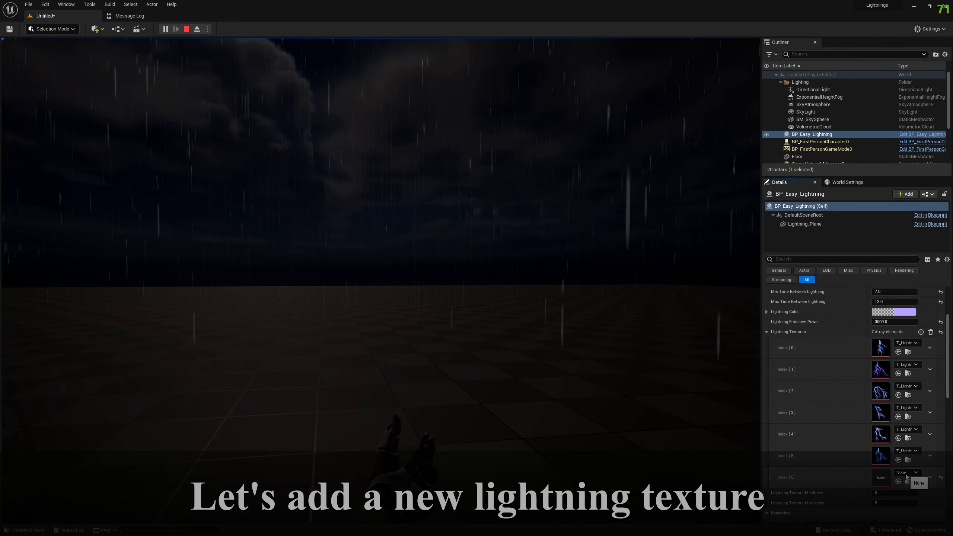
Assign T_Lightning_6 from the Lightning textures folder to the empty Index 6 slot.
click(33, 530)
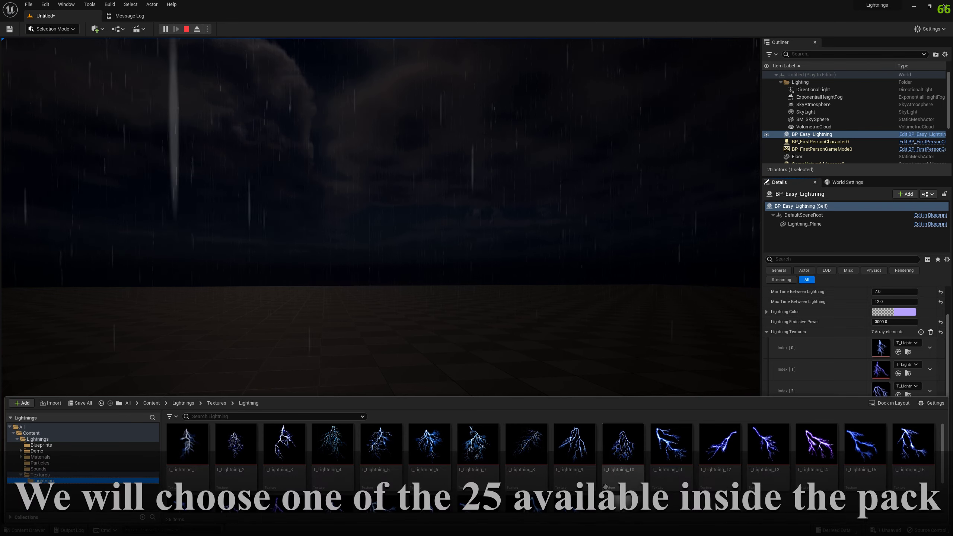
click(429, 444)
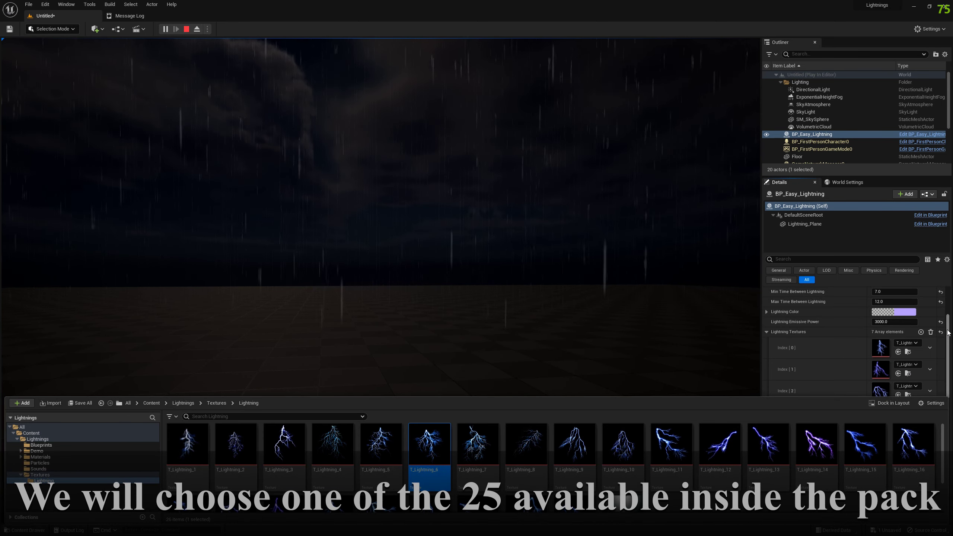
click(926, 360)
scroll(907, 390, down, 5)
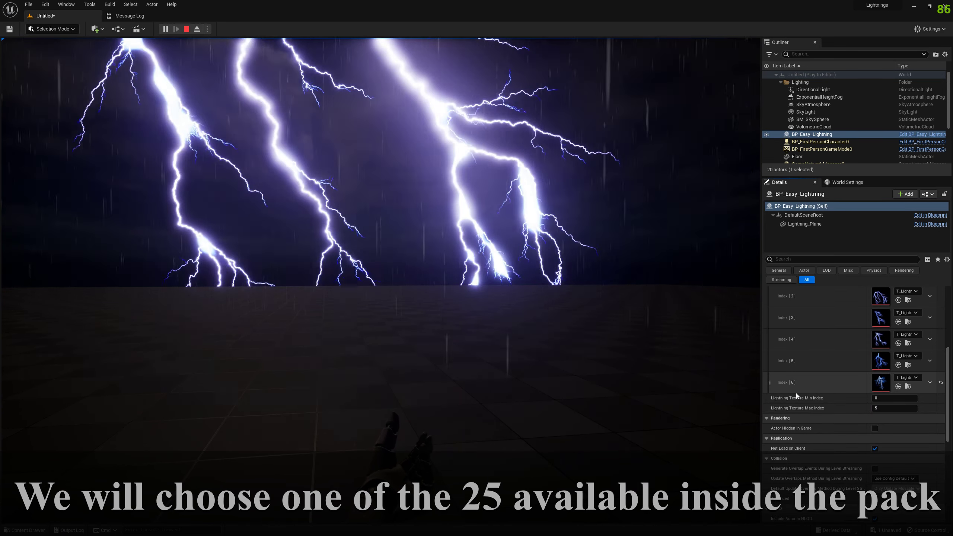
scroll(915, 369, up, 2)
scroll(926, 354, up, 2)
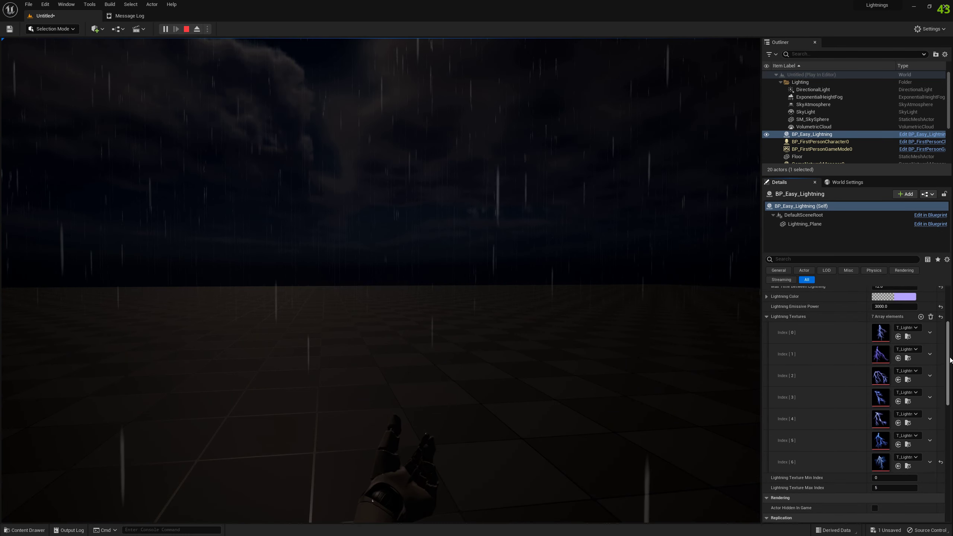
Delete Lightning Textures elements until one remains, then set Lightning Texture Max Index to 1.
click(930, 333)
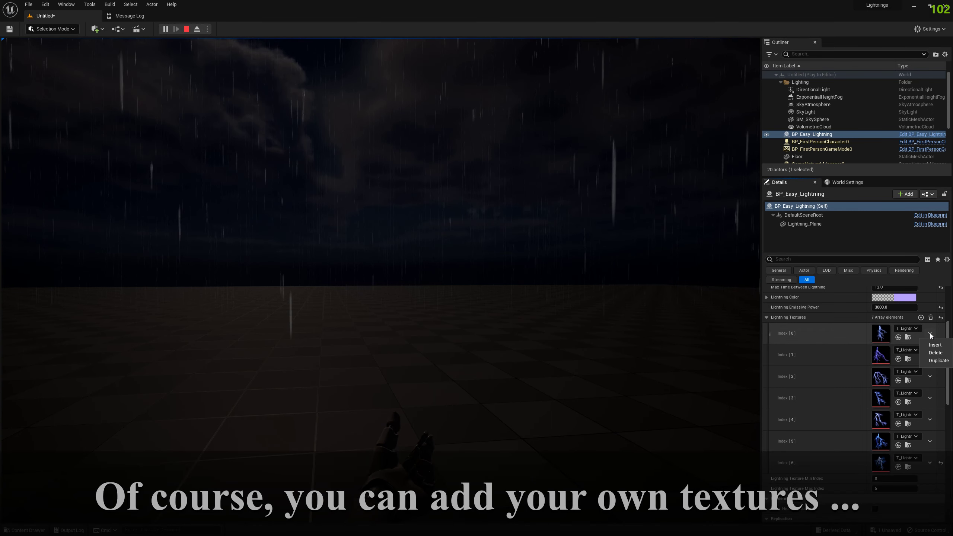
click(938, 353)
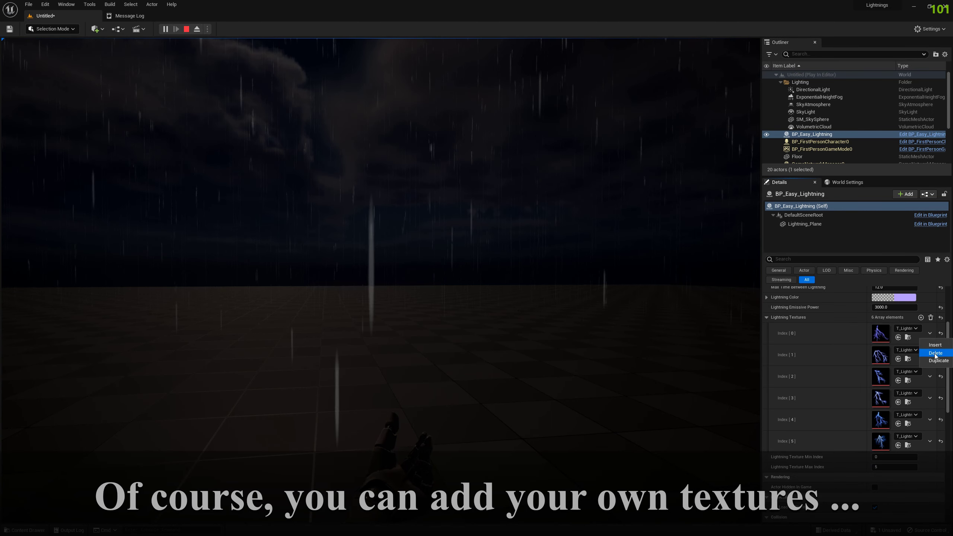
click(935, 353)
click(930, 333)
click(935, 354)
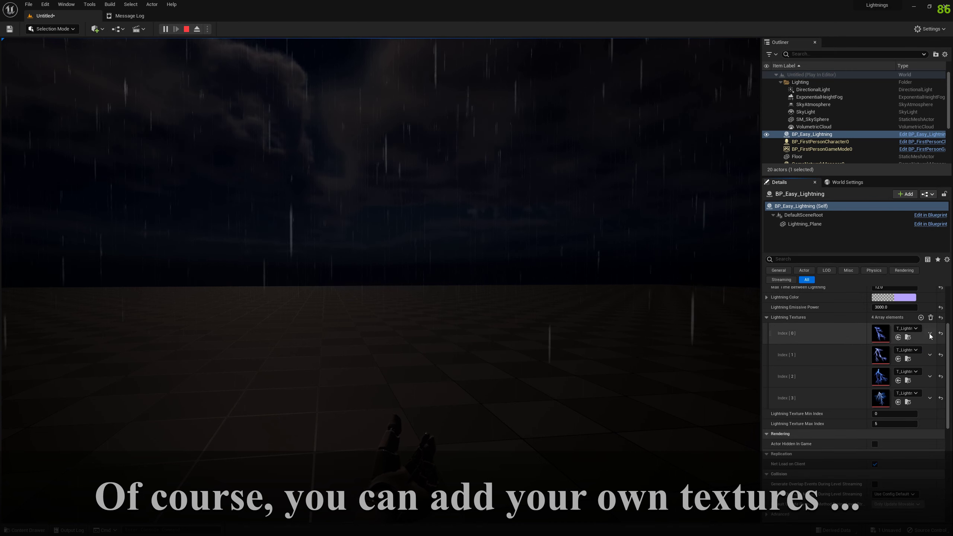
click(935, 353)
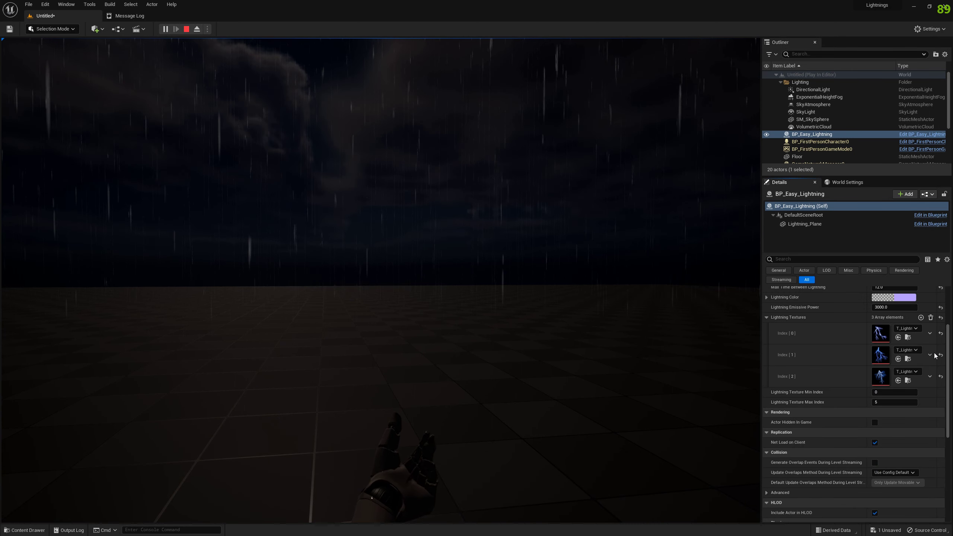
click(930, 333)
click(935, 354)
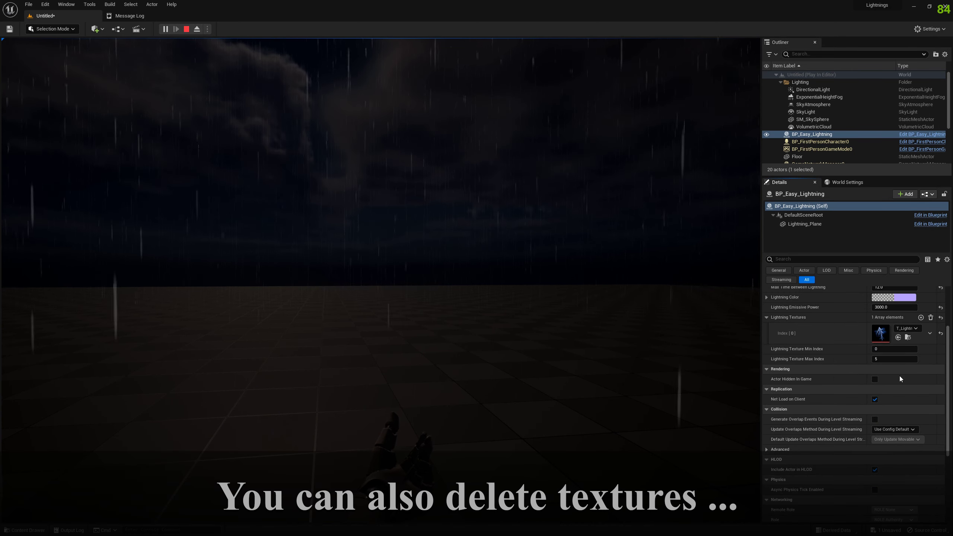
text(1)
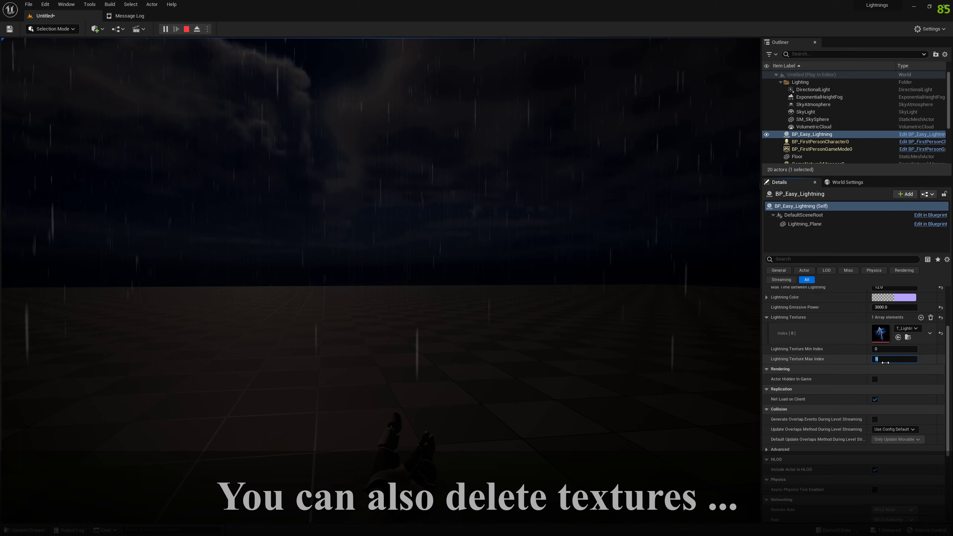
key(Return)
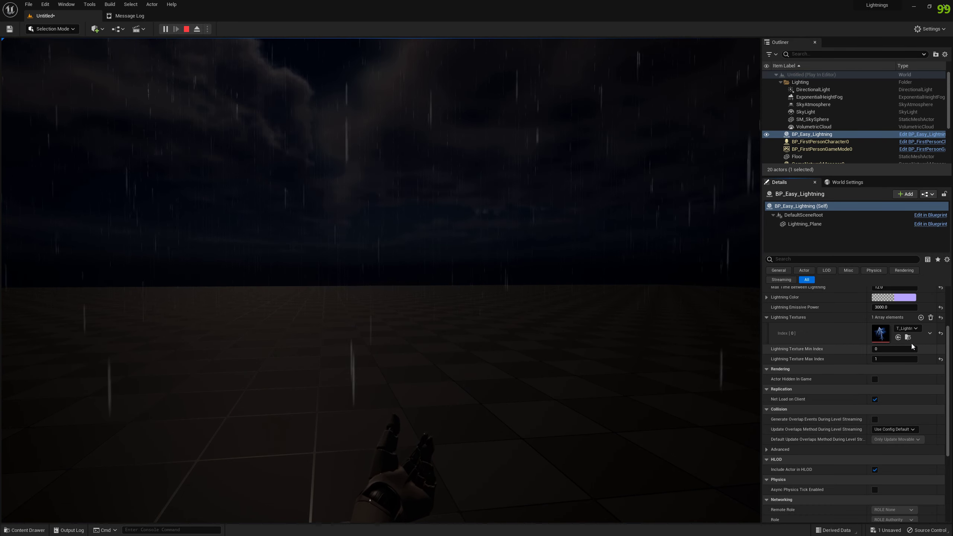
click(882, 297)
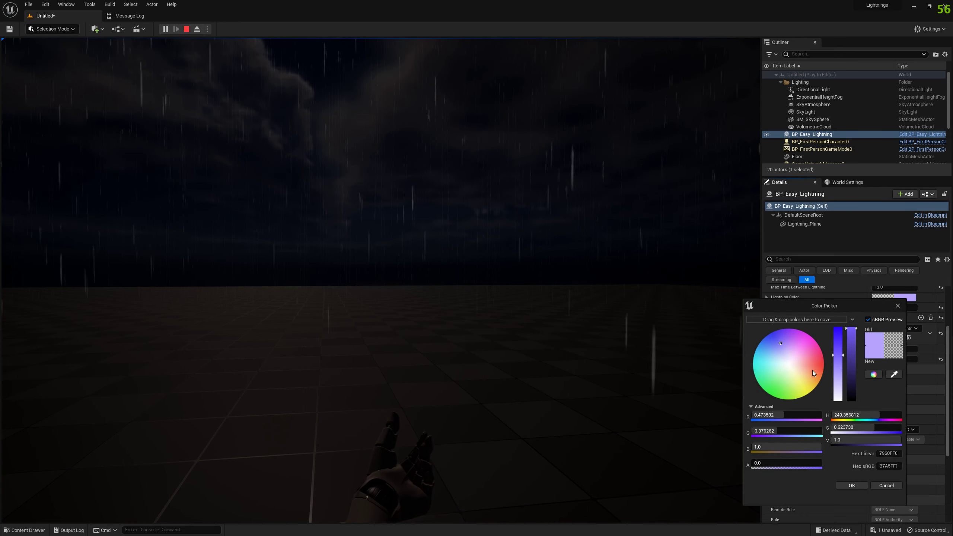
drag(812, 370, 828, 368)
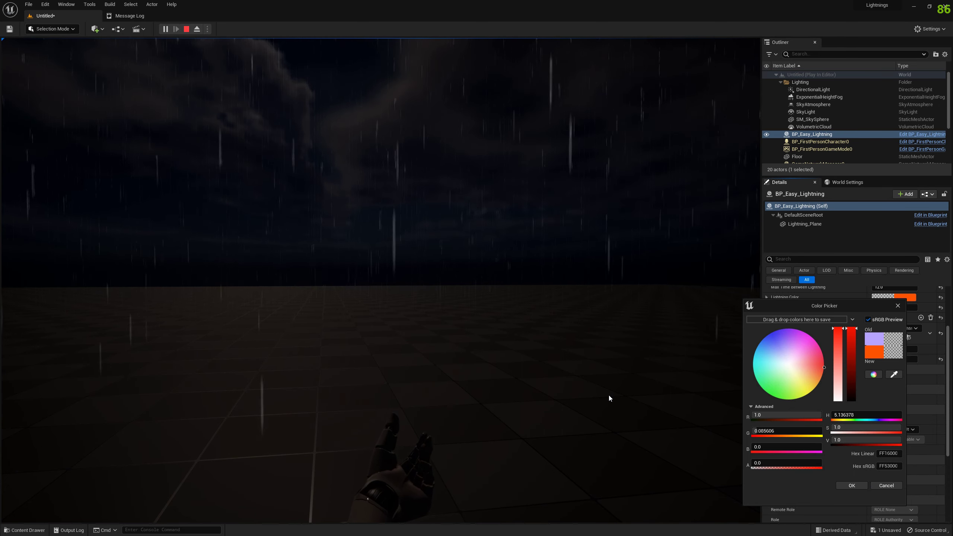
click(591, 359)
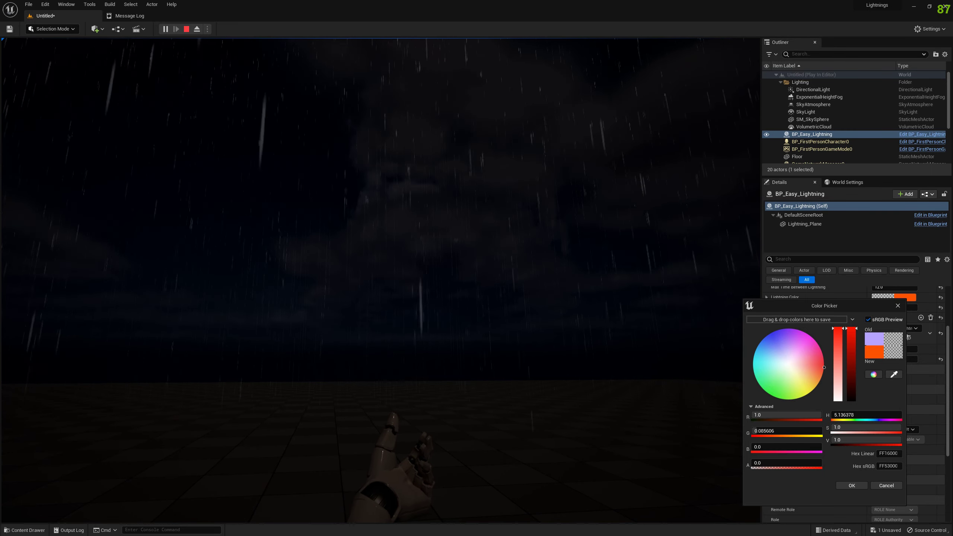
drag(381, 188, 381, 338)
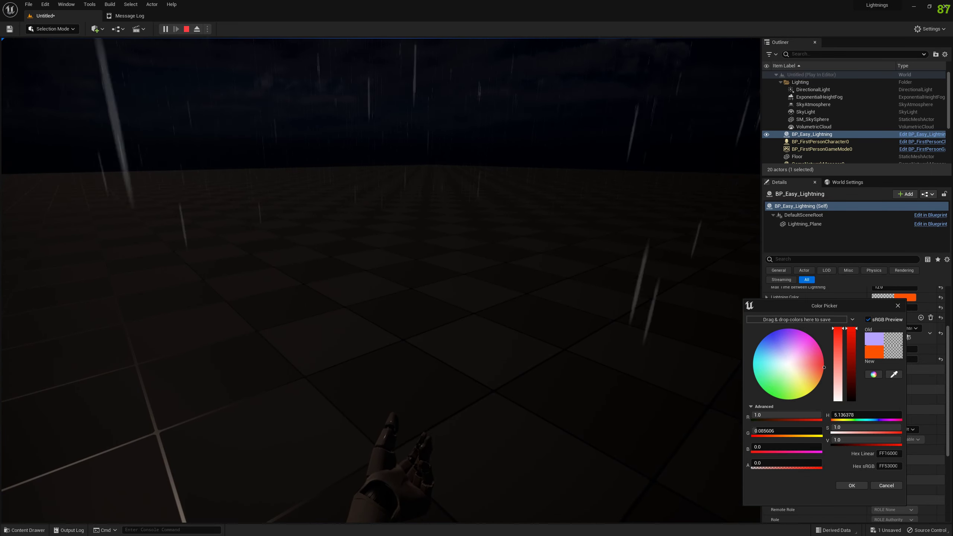
key(alt+F1)
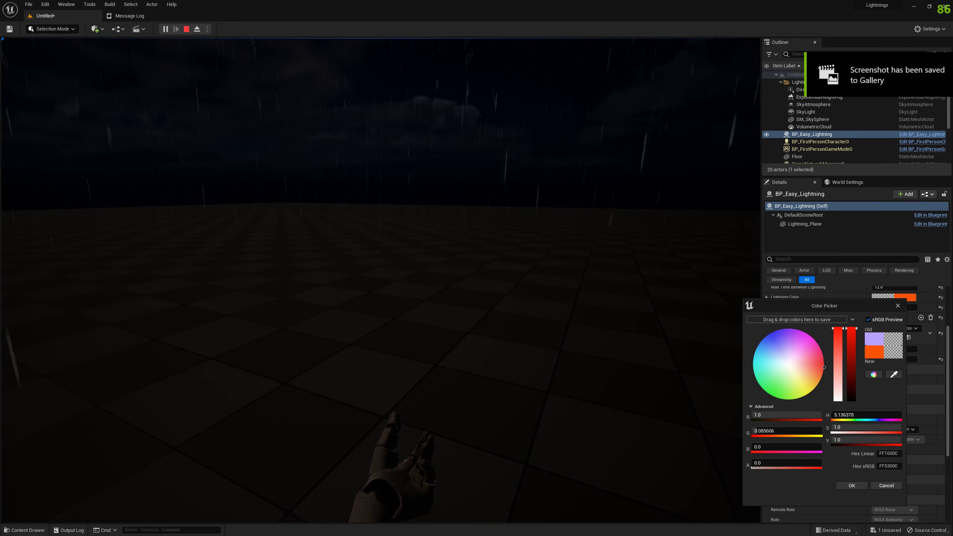
key(shift+F1)
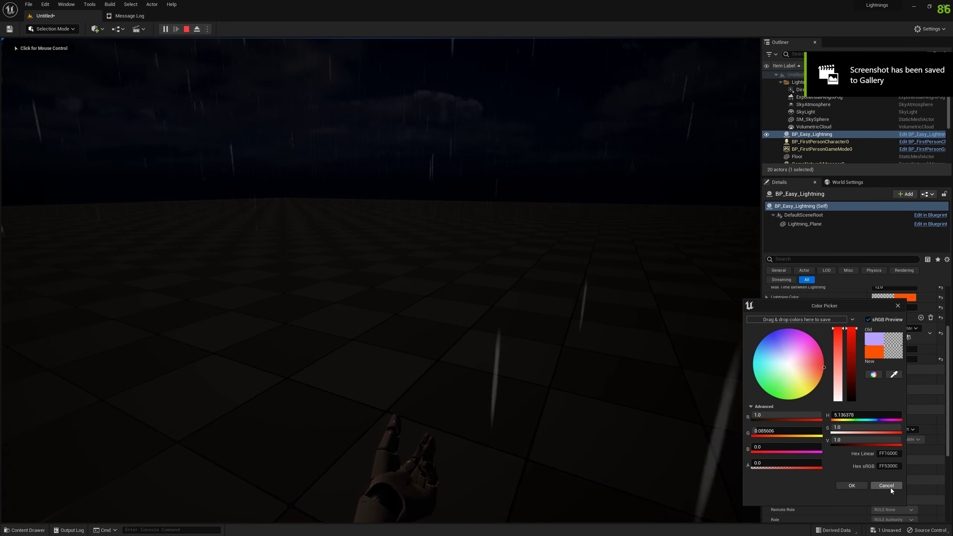
click(802, 398)
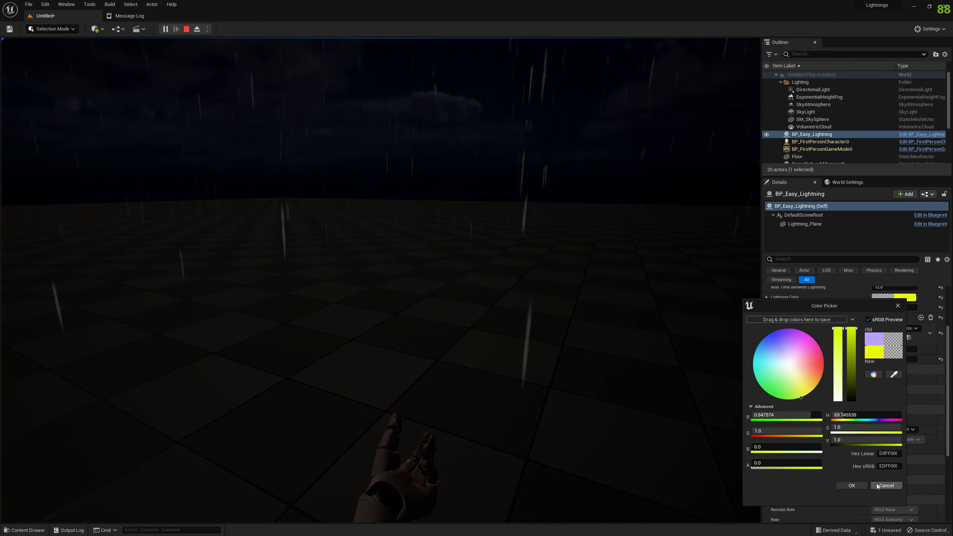
click(886, 486)
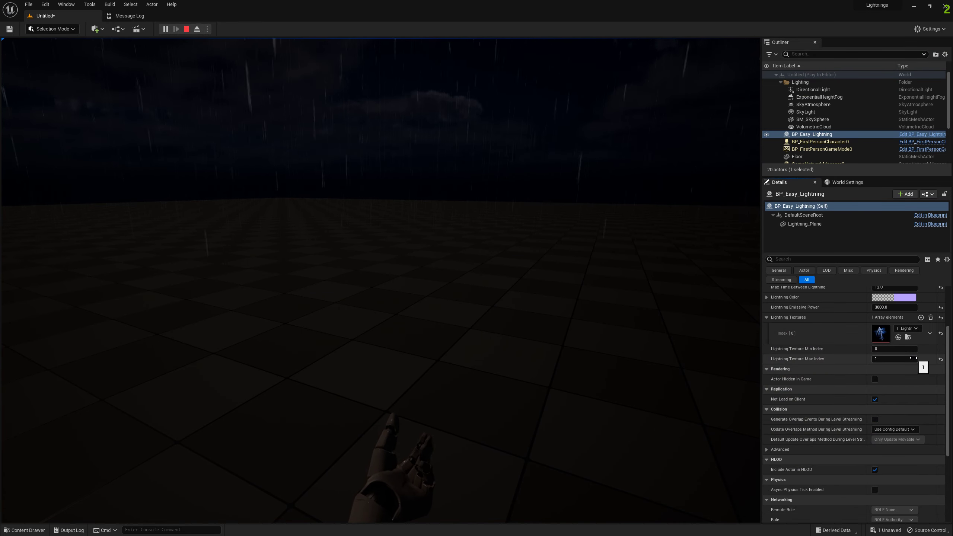
Reset Lightning Emissive Power, assign T_Lightning_8 to Index 0, and resume watching the game.
click(940, 307)
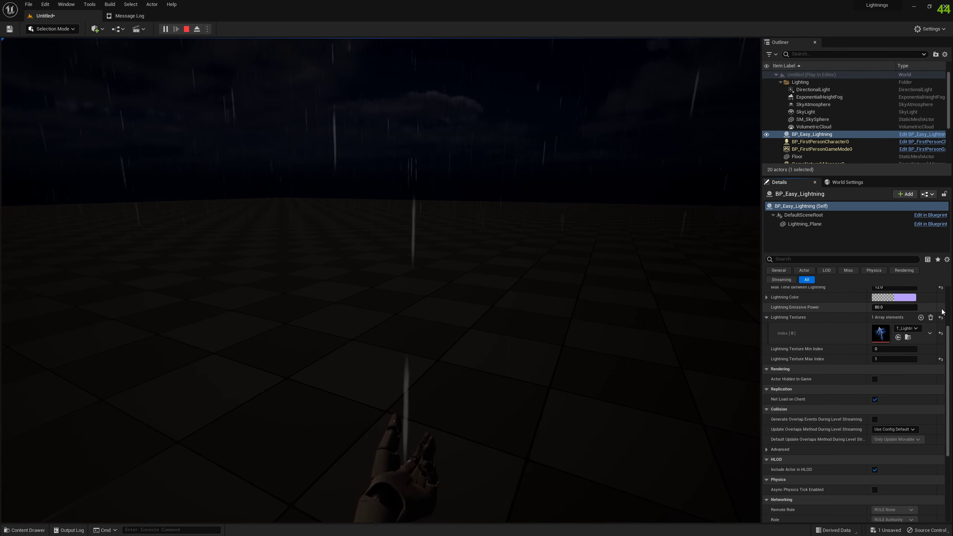
click(907, 328)
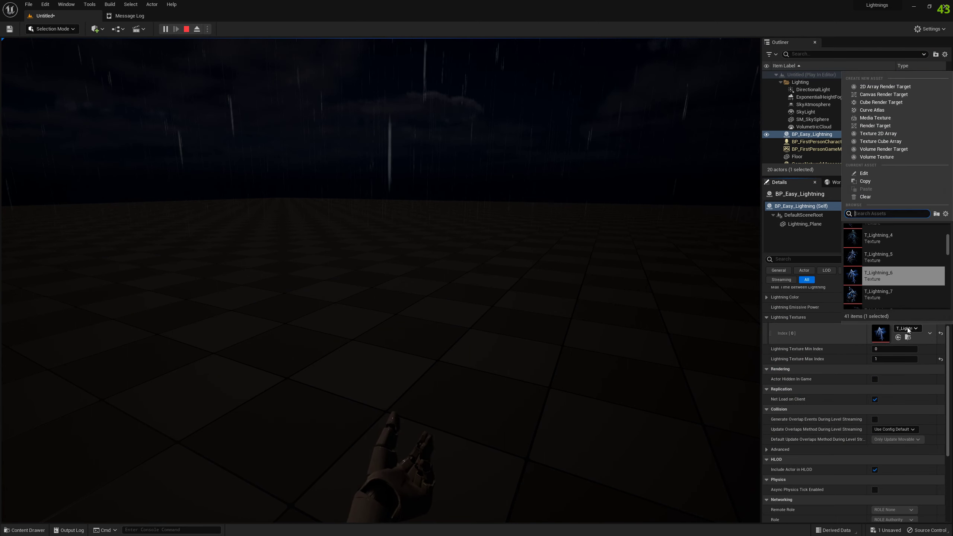
click(25, 530)
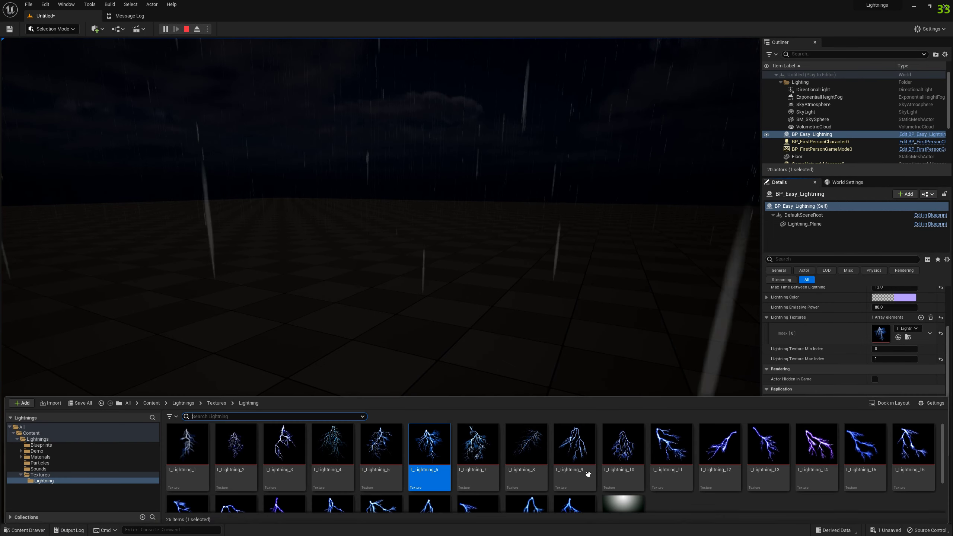
click(529, 456)
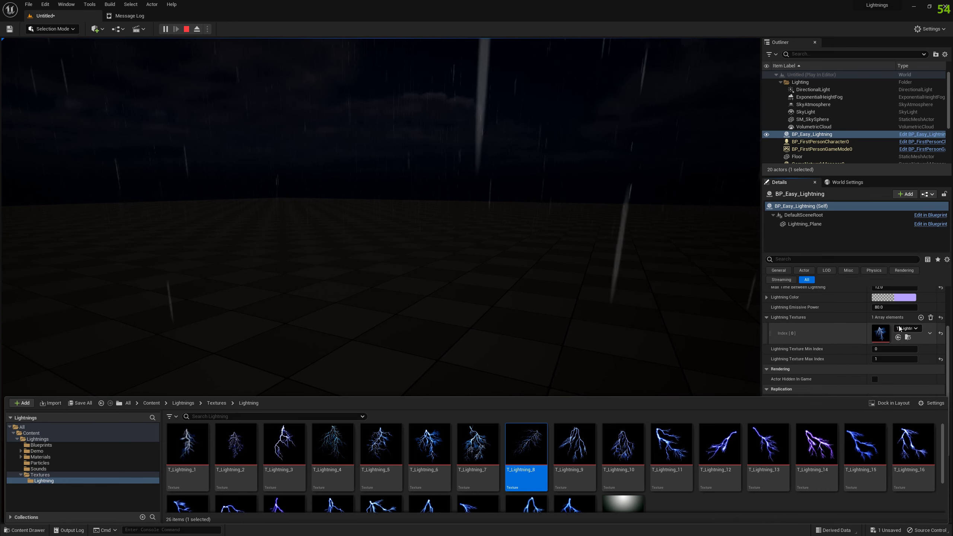
click(898, 337)
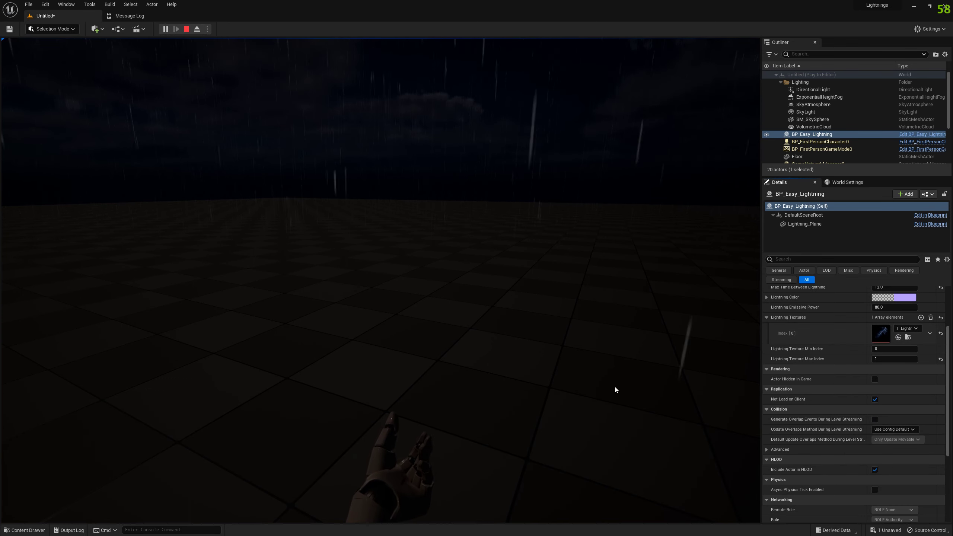
click(552, 420)
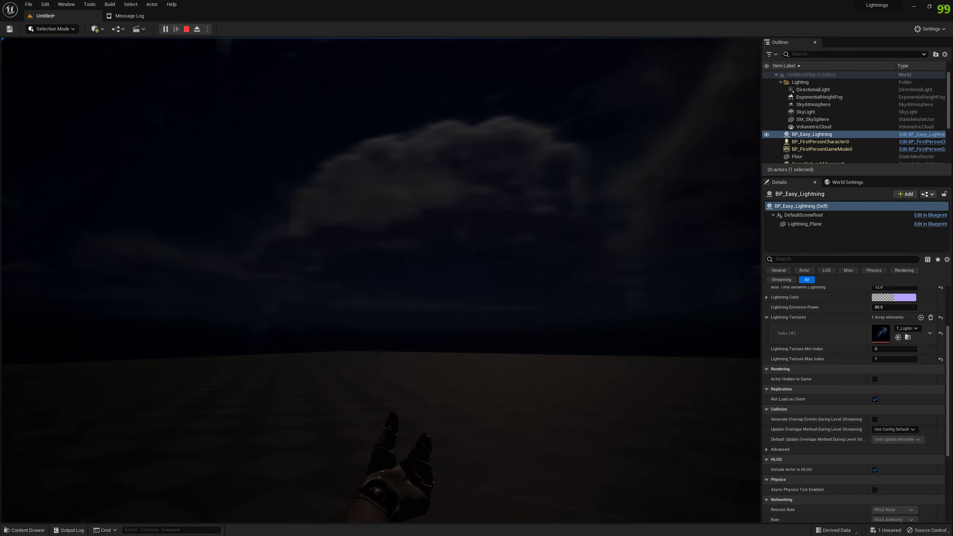
While the game runs, assign T_Lightning_18 to the Index 0 texture slot.
key(shift+F1)
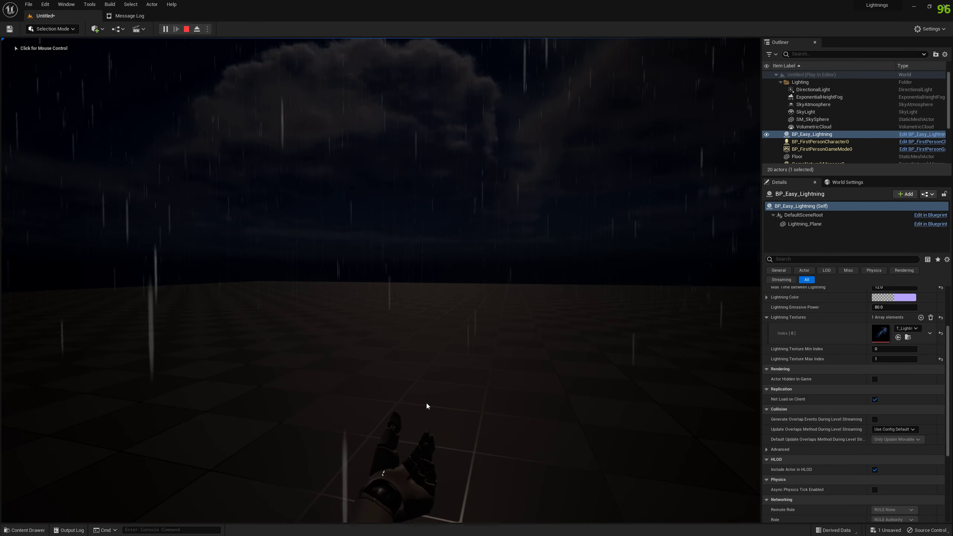
click(34, 531)
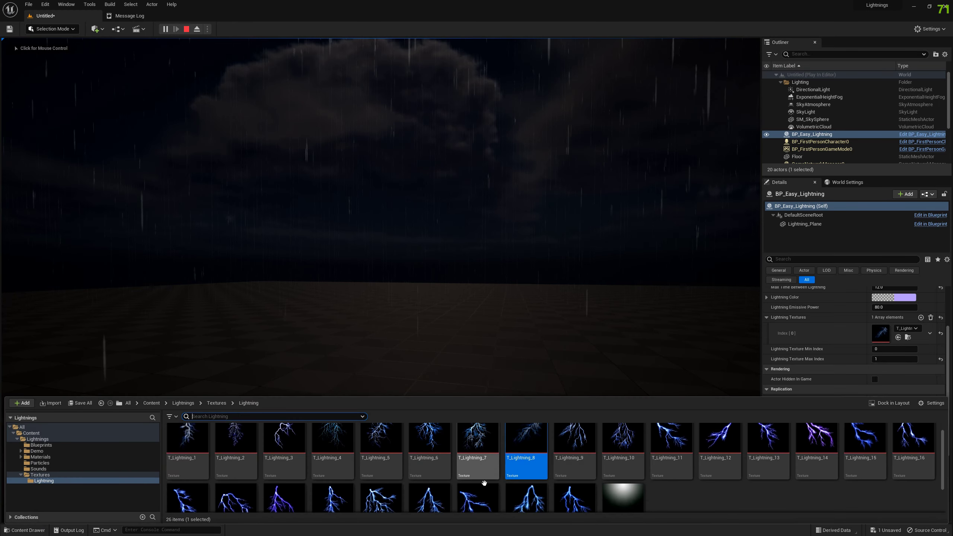
scroll(341, 476, down, 3)
click(234, 467)
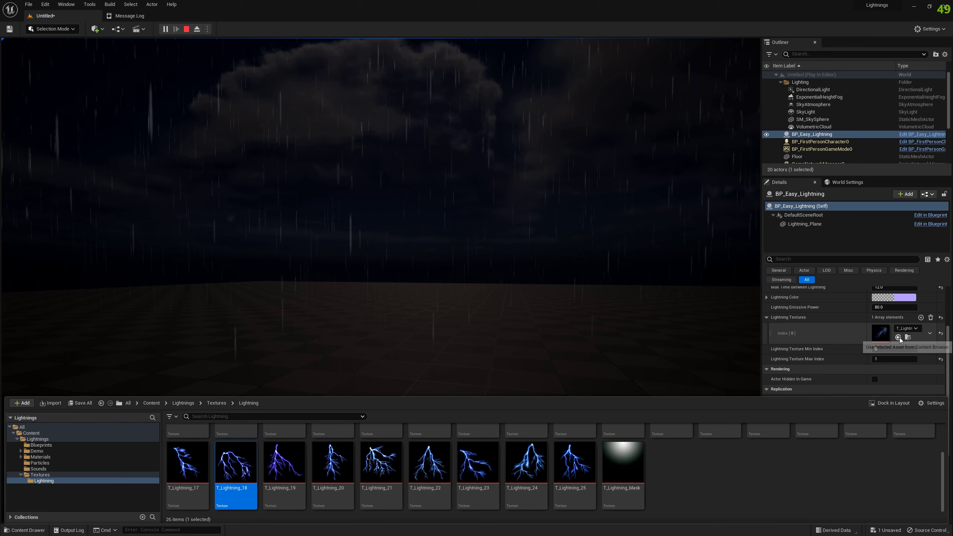
click(898, 337)
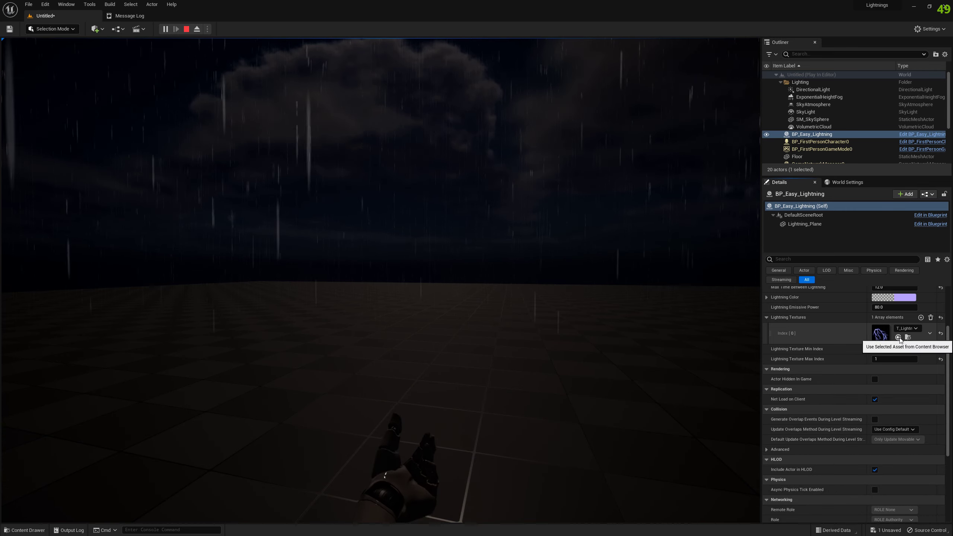
Watch the T_Lightning_18 lightning in the running game, then stop the play session.
scroll(904, 375, down, 1)
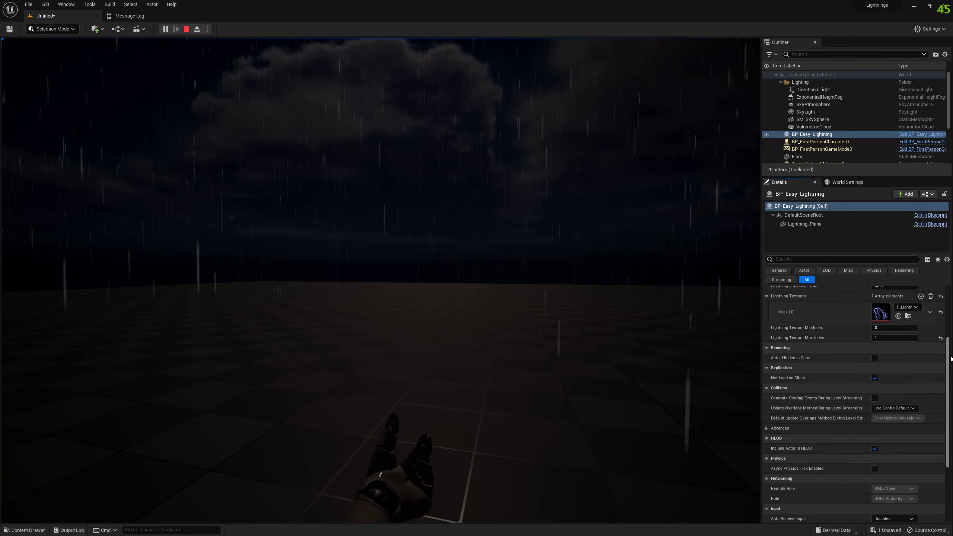
click(583, 447)
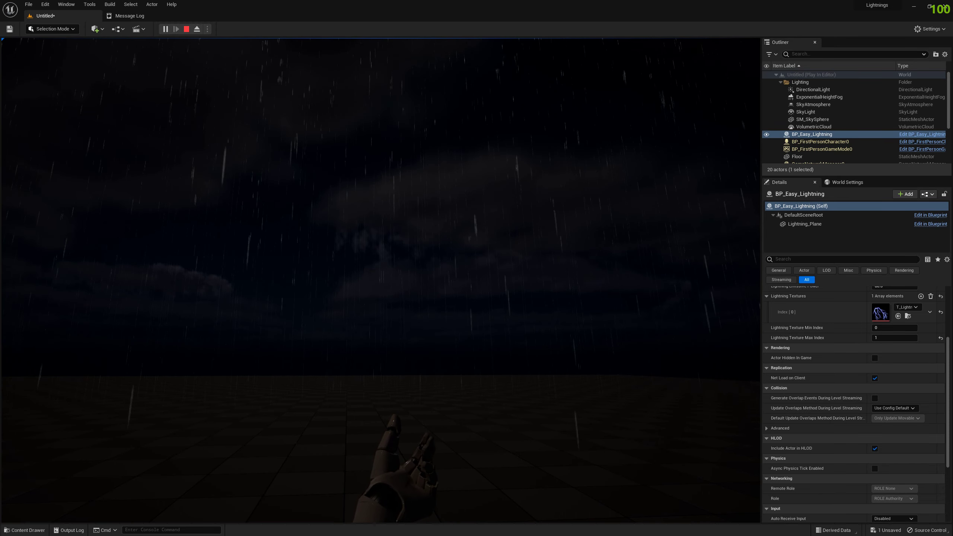
key(Escape)
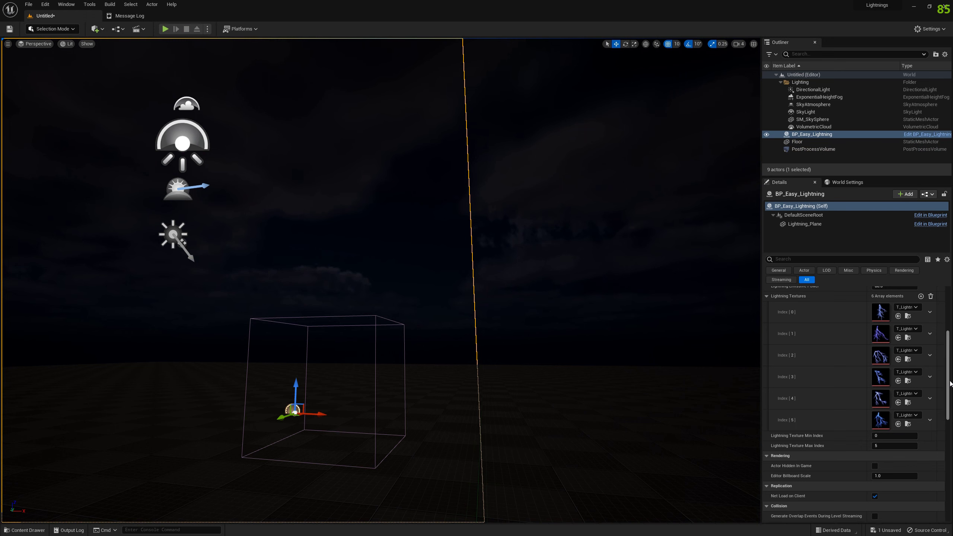
scroll(950, 383, up, 2)
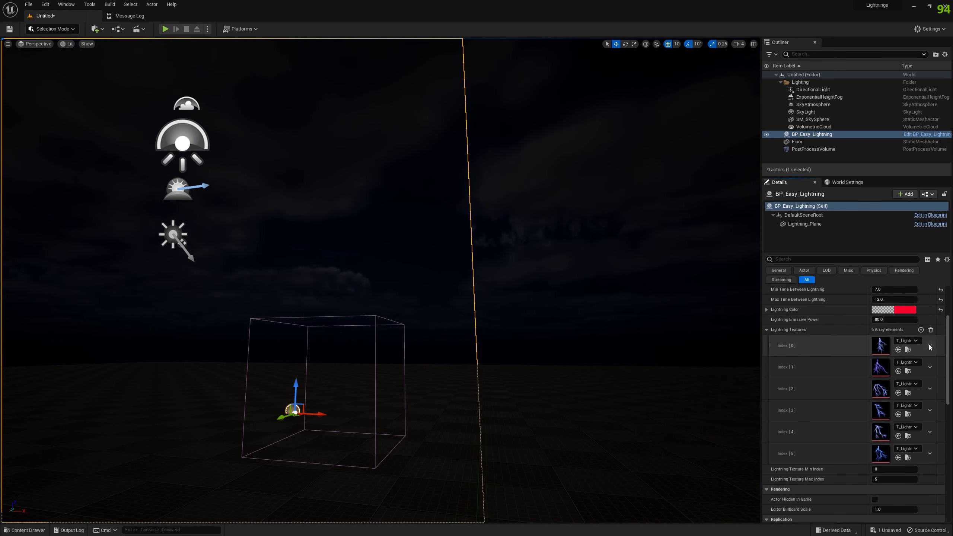
Start an import into the Lightning textures folder from the Content Browser.
click(26, 531)
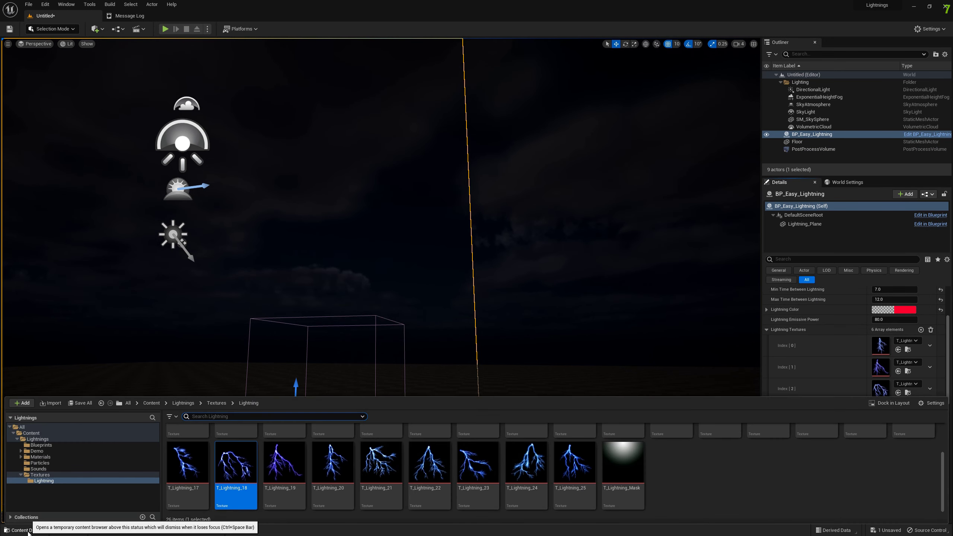
scroll(531, 509, down, 2)
scroll(539, 490, up, 2)
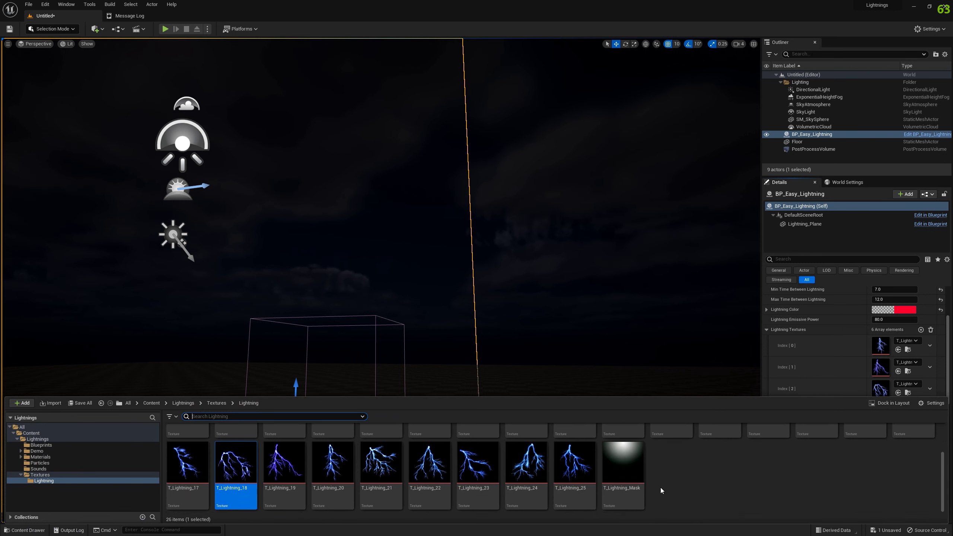
right_click(689, 489)
click(746, 241)
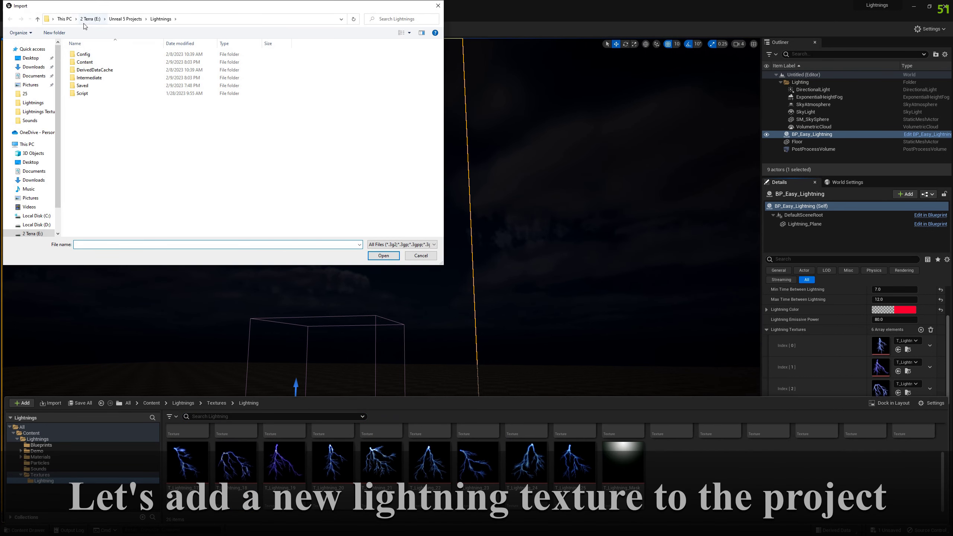
Browse to D: > Unreal Marketplace Projects > Lightnings > Lightnings Textures > 25.
click(64, 19)
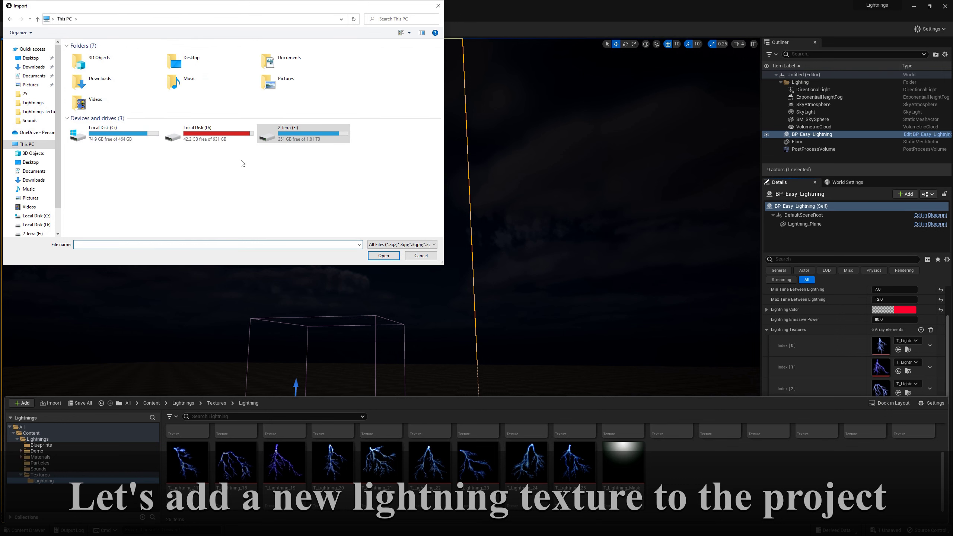
double_click(207, 135)
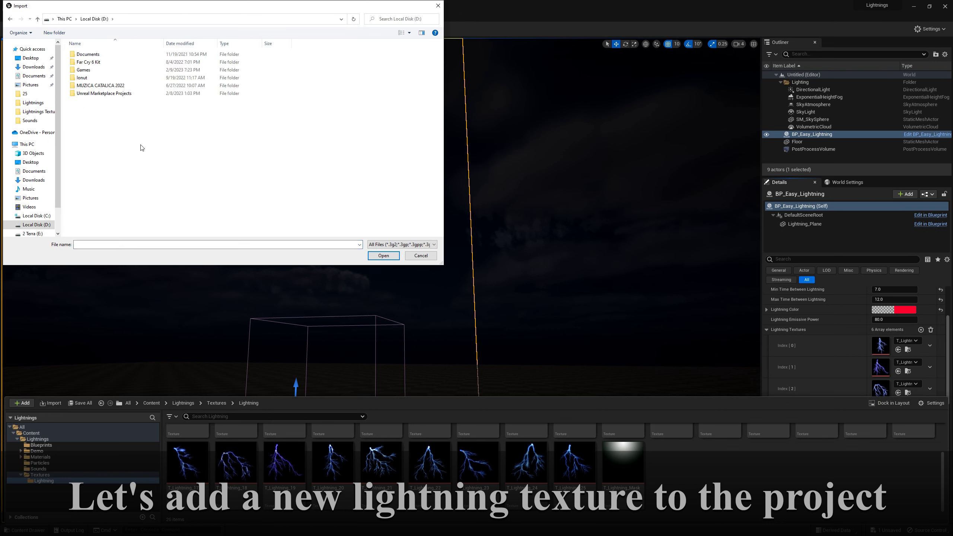
double_click(110, 94)
scroll(108, 162, down, 5)
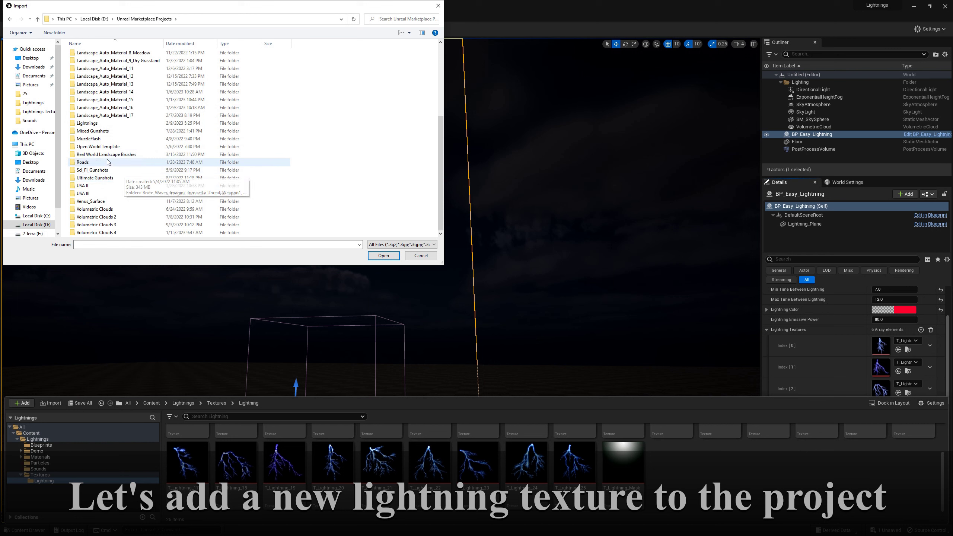
double_click(95, 124)
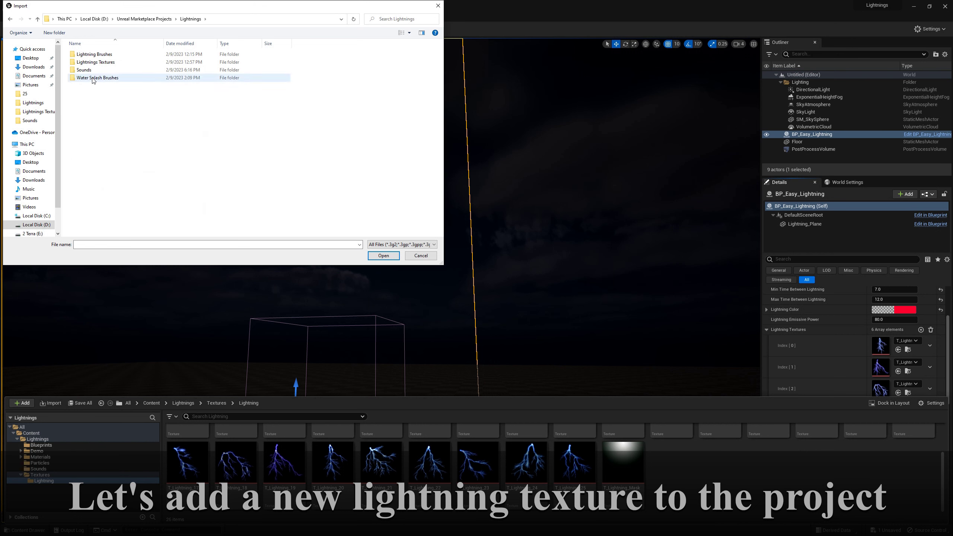
double_click(97, 64)
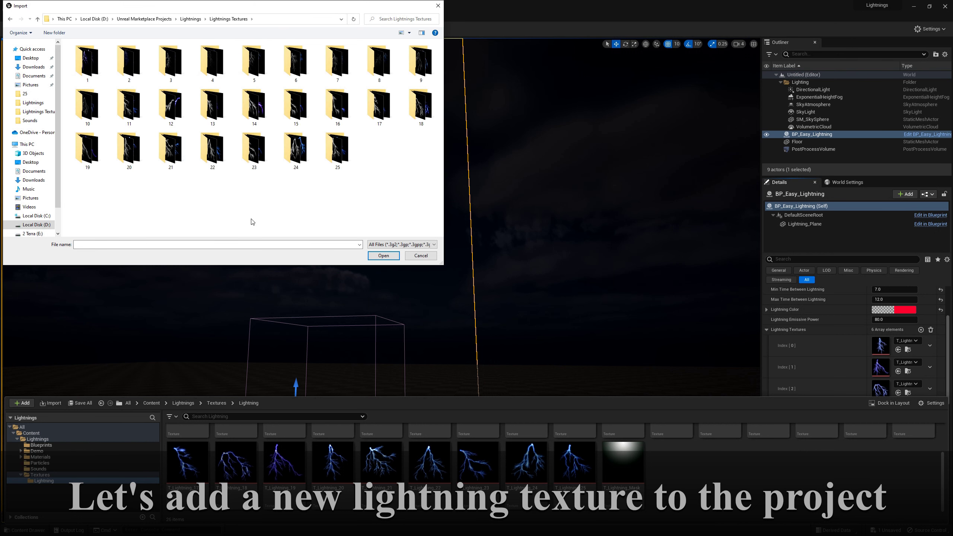
double_click(344, 152)
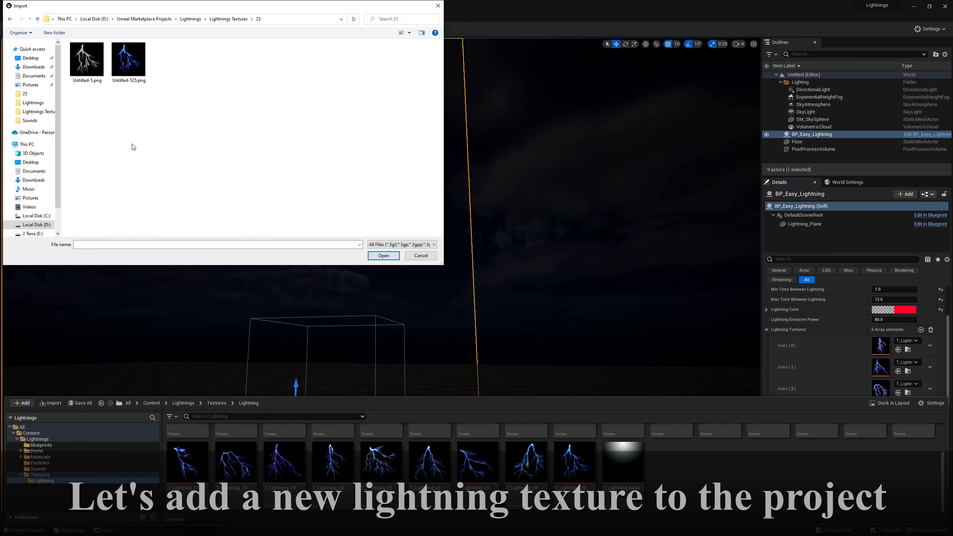
Import Untitled-5.png and select the new Untitled-5 texture asset.
click(384, 257)
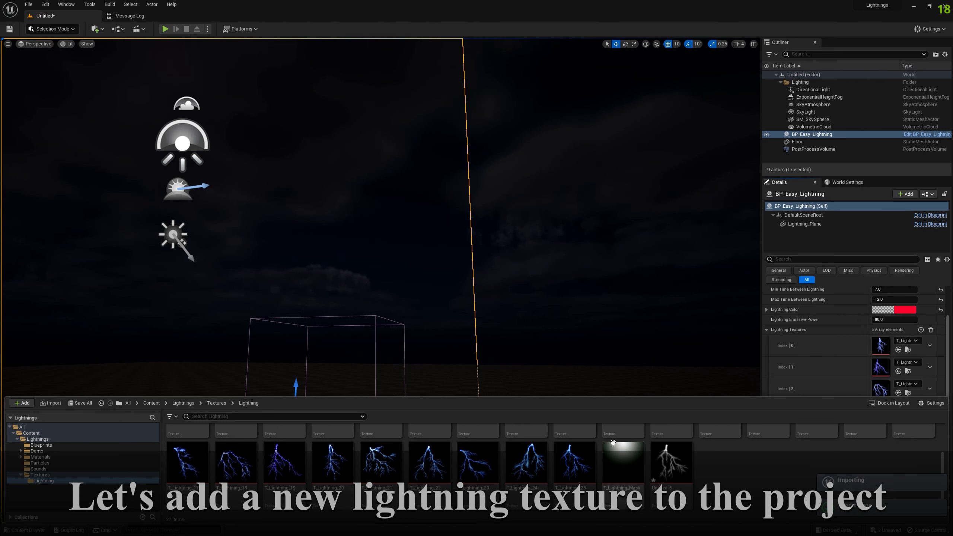
mouse_move(672, 469)
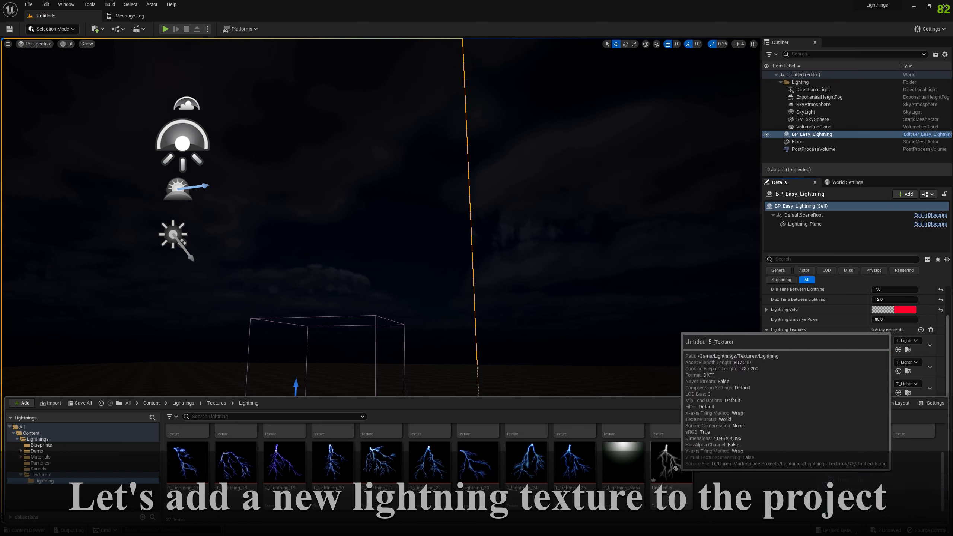
click(671, 469)
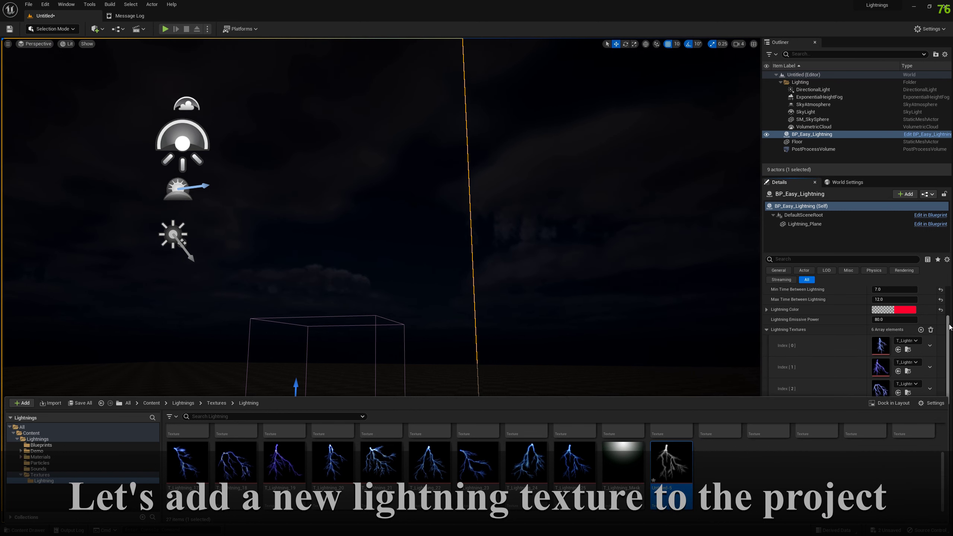
drag(949, 327, 952, 337)
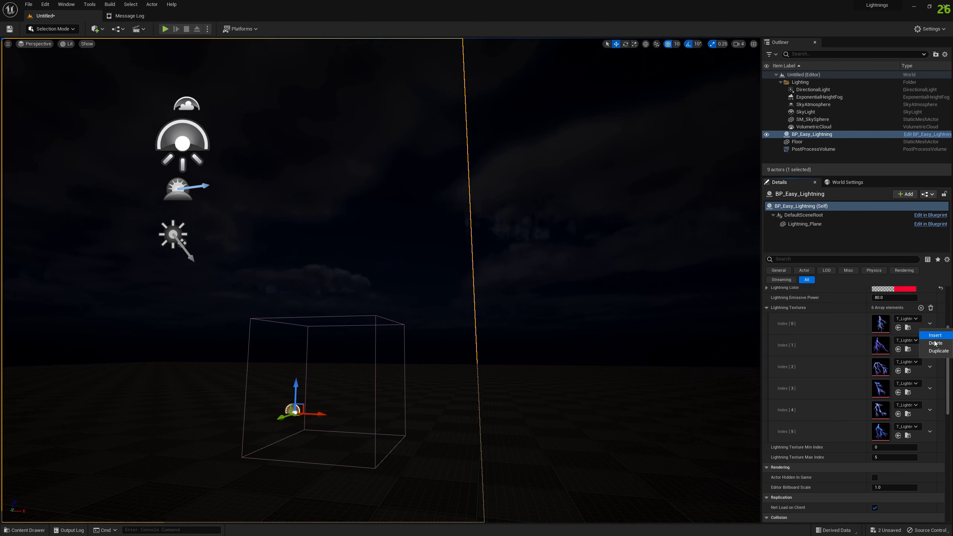
Delete Lightning Textures entries until only one remains.
click(934, 344)
click(930, 324)
click(935, 343)
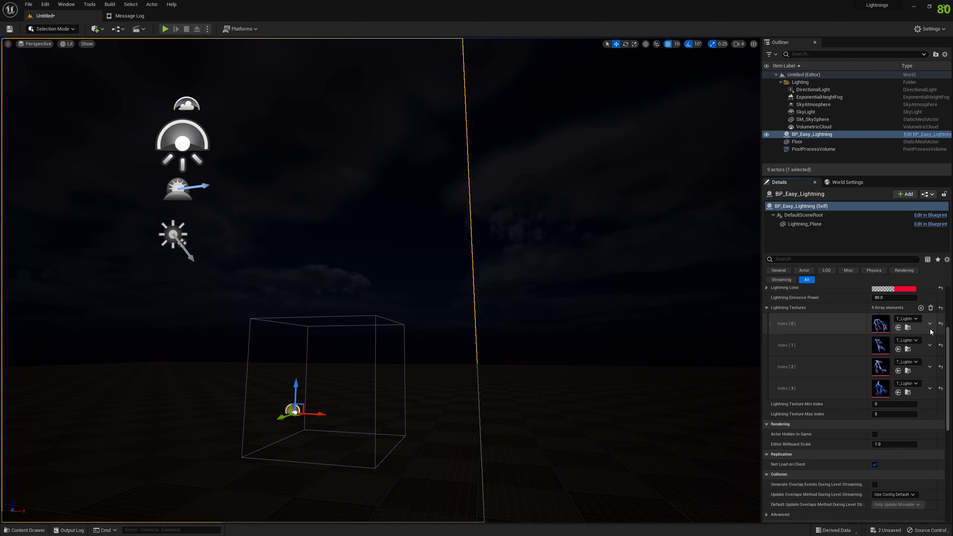
click(930, 323)
click(935, 343)
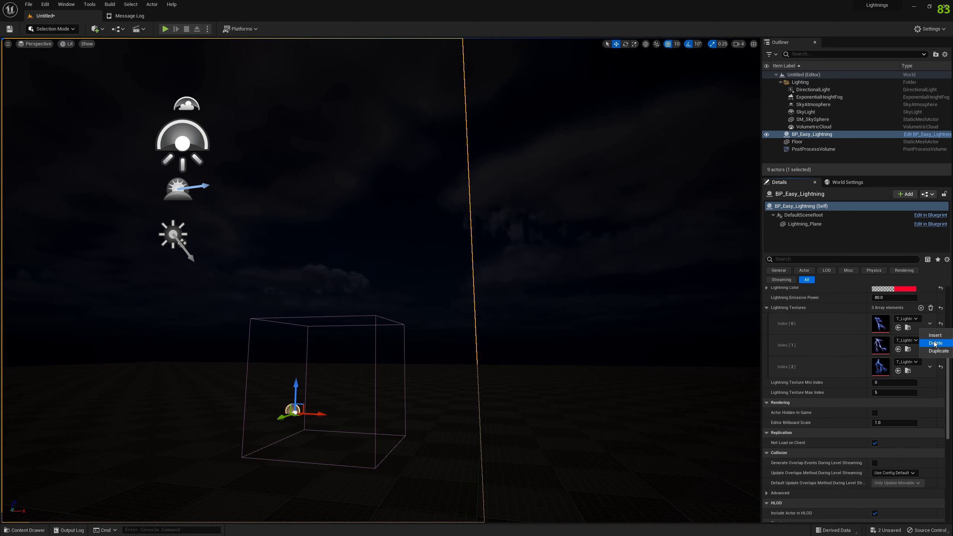
click(934, 343)
click(935, 343)
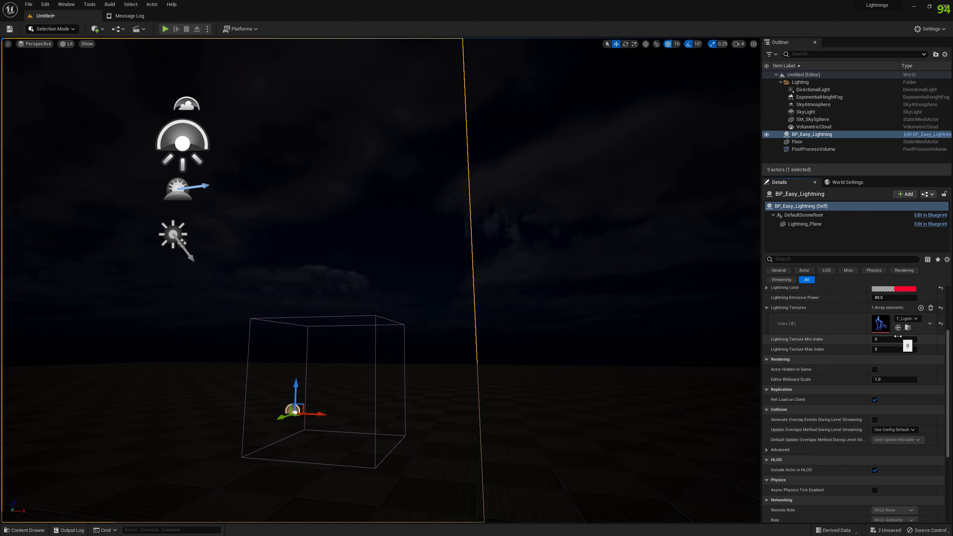
Assign Untitled-5 to Index 0 and set Lightning Texture Max Index to 1.
click(51, 528)
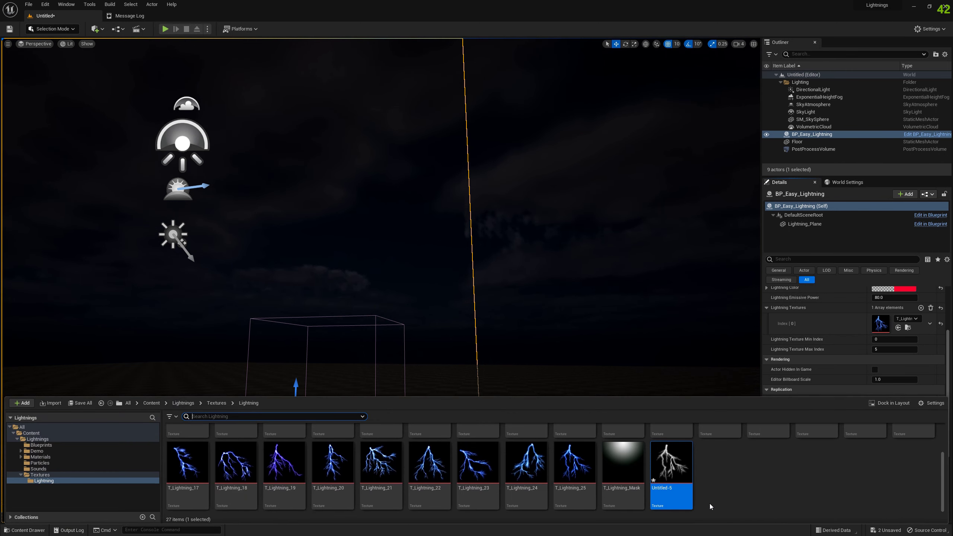
click(898, 328)
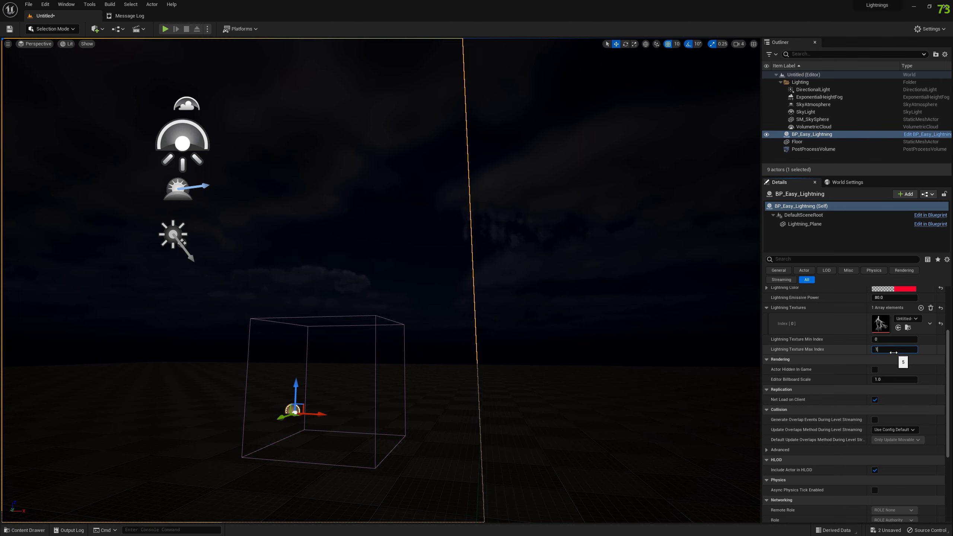
key(Return)
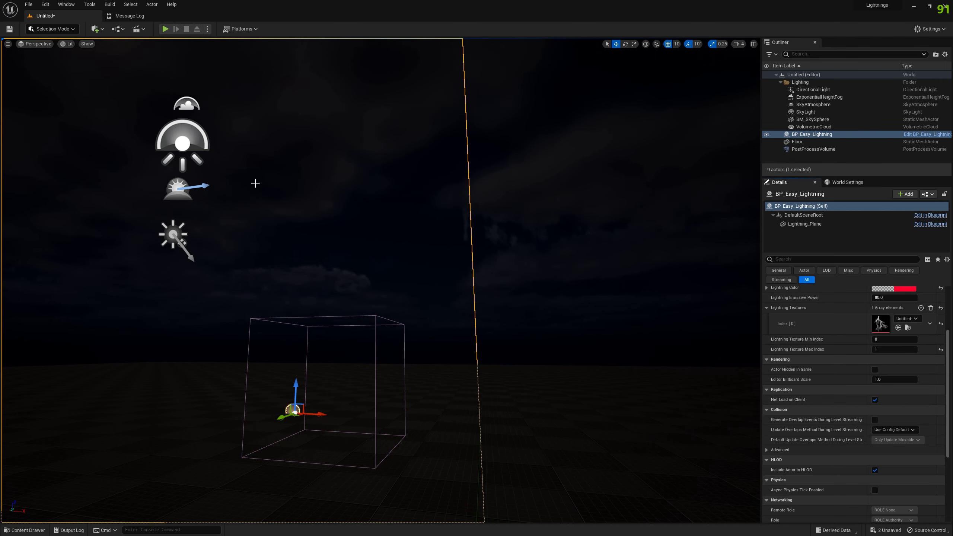
click(165, 29)
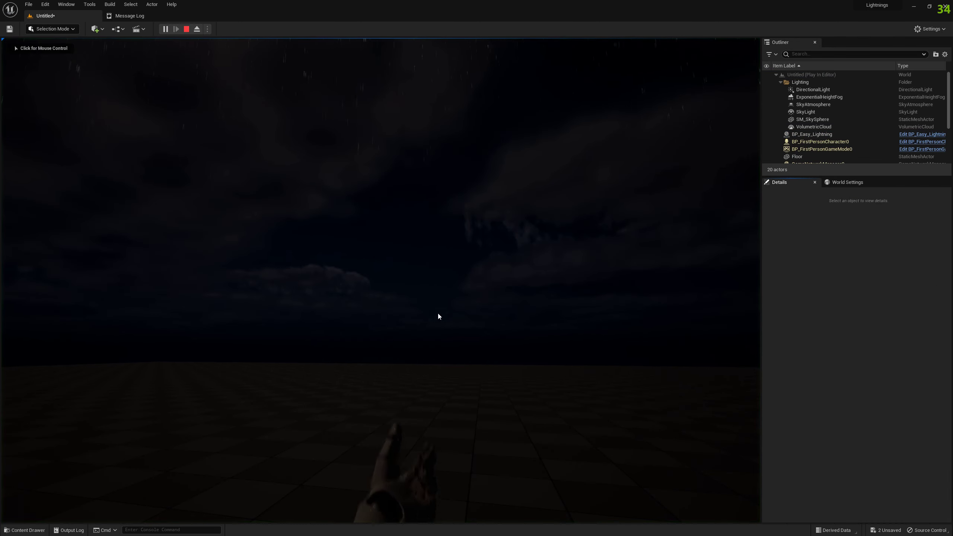
click(503, 442)
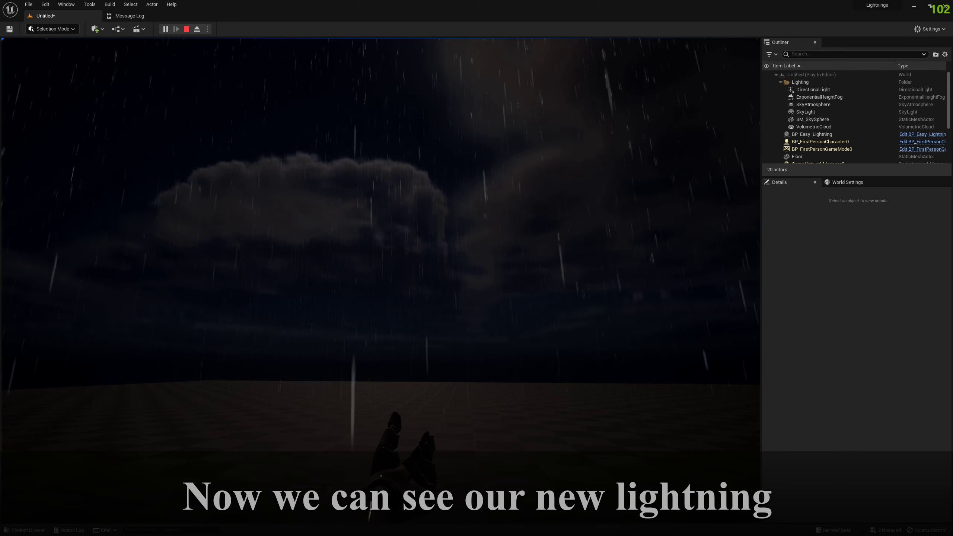
key(Escape)
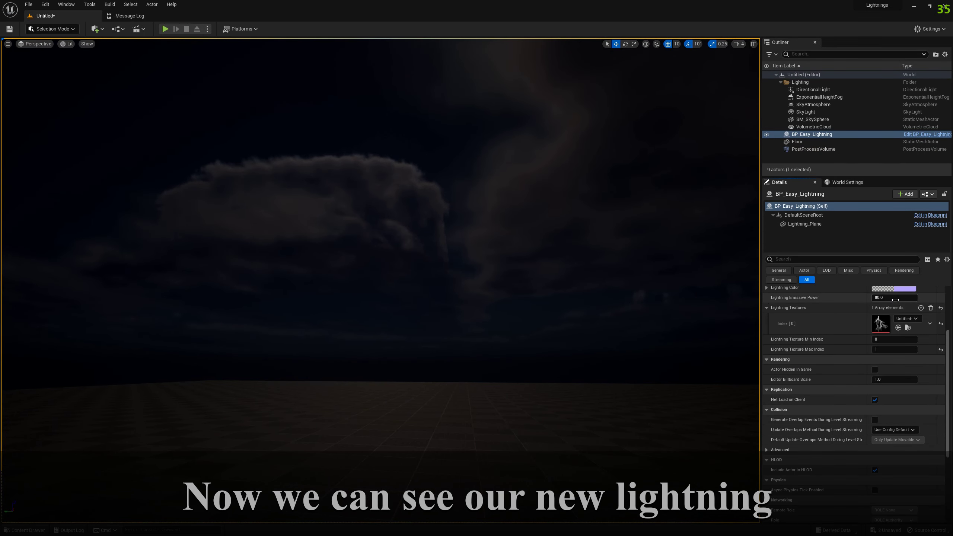
Test-play briefly, then change Lightning Color to near-white F4F7FF.
click(167, 32)
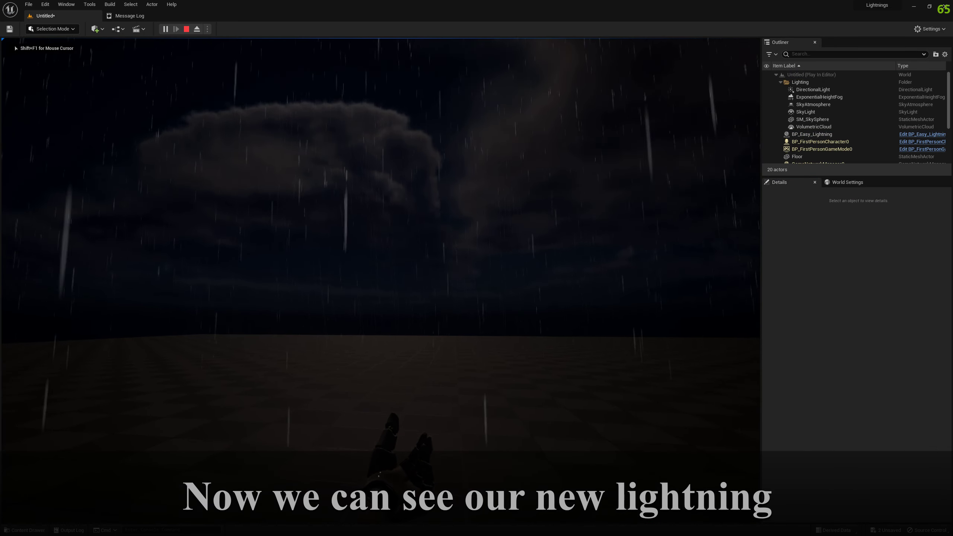
key(Escape)
click(900, 288)
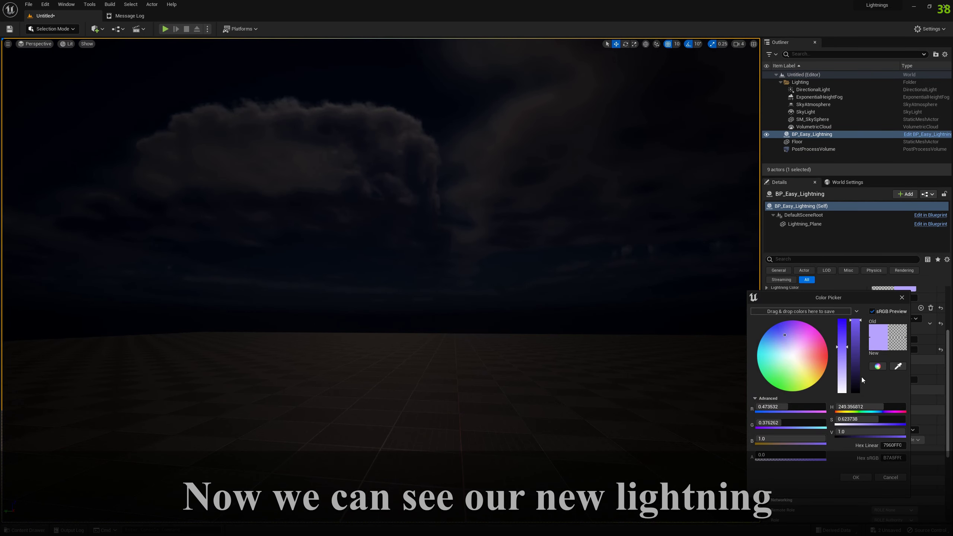
click(791, 355)
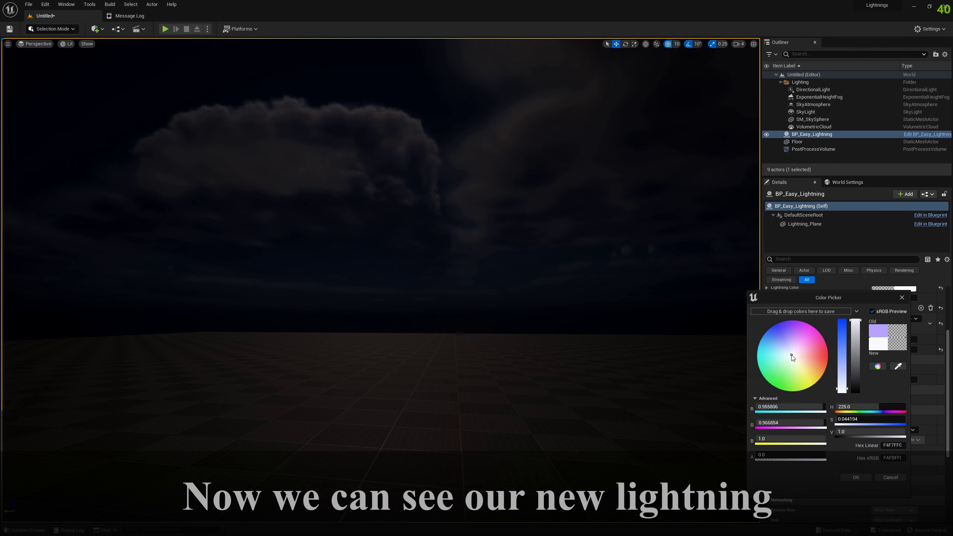
click(858, 478)
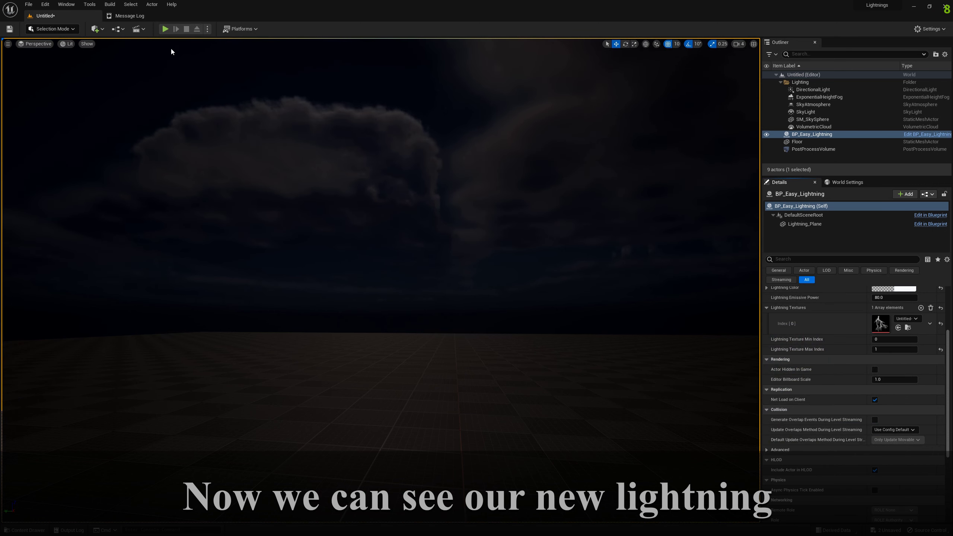
Play the level and take mouse control to watch the near-white lightning.
click(165, 30)
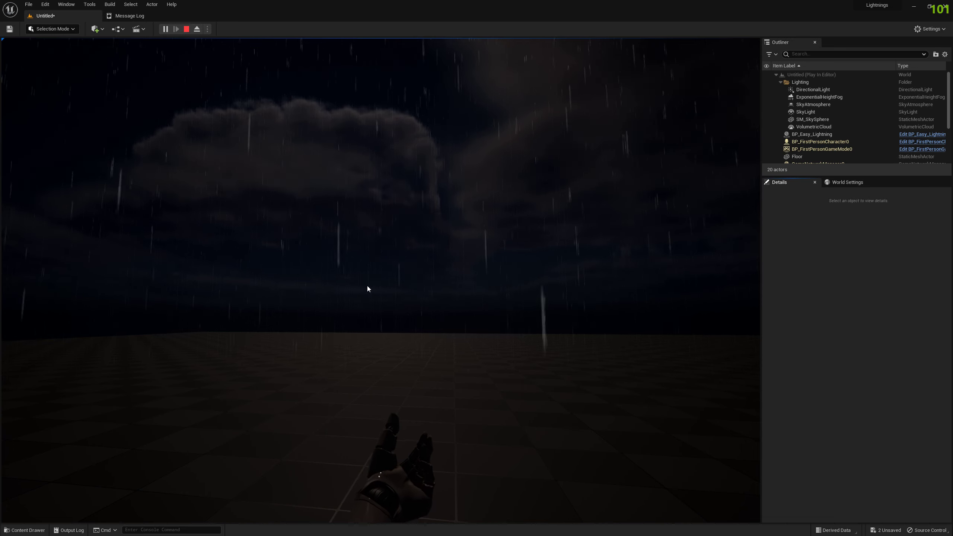
click(417, 403)
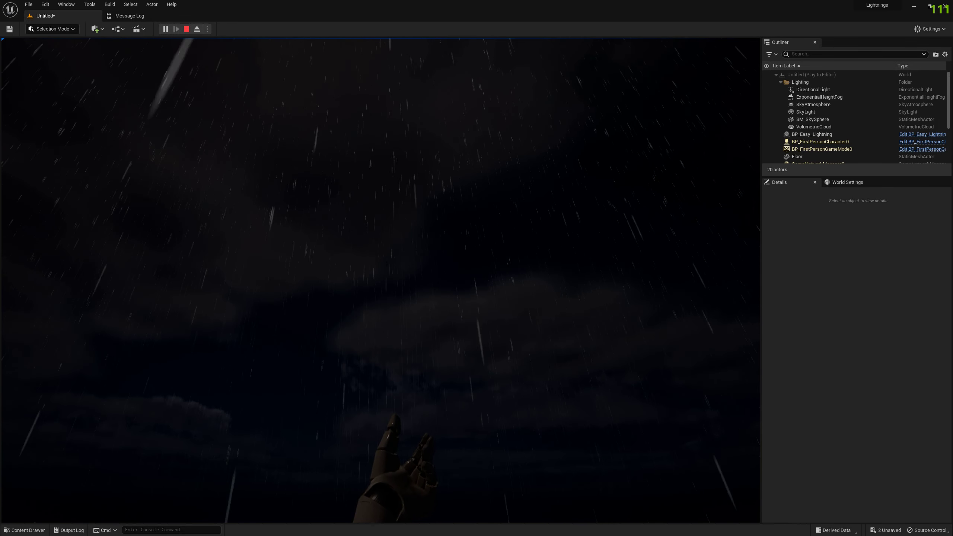
Mid-play, select BP_Easy_Lightning, shift its Lightning Color to purple, and resume the game.
key(shift+F1)
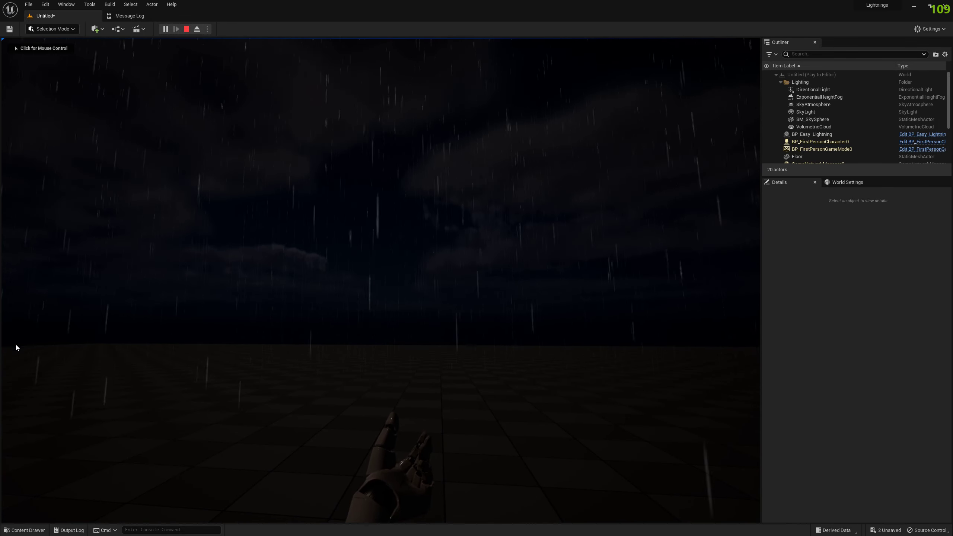
scroll(912, 132, down, 3)
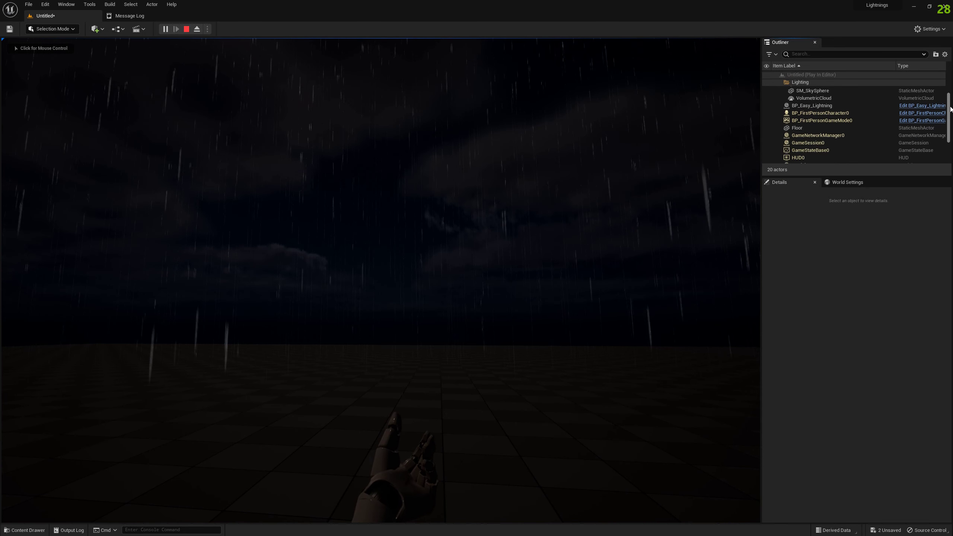
scroll(950, 101, up, 2)
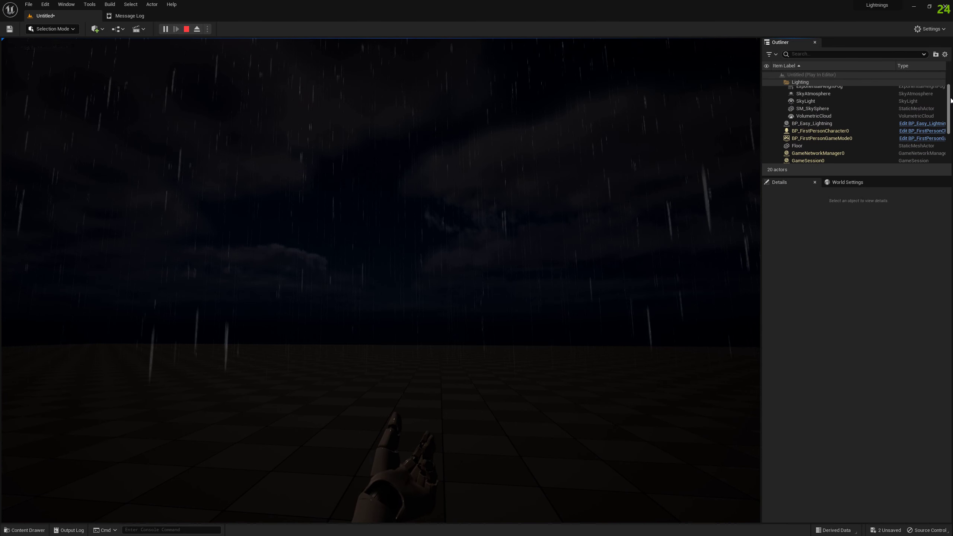
click(814, 123)
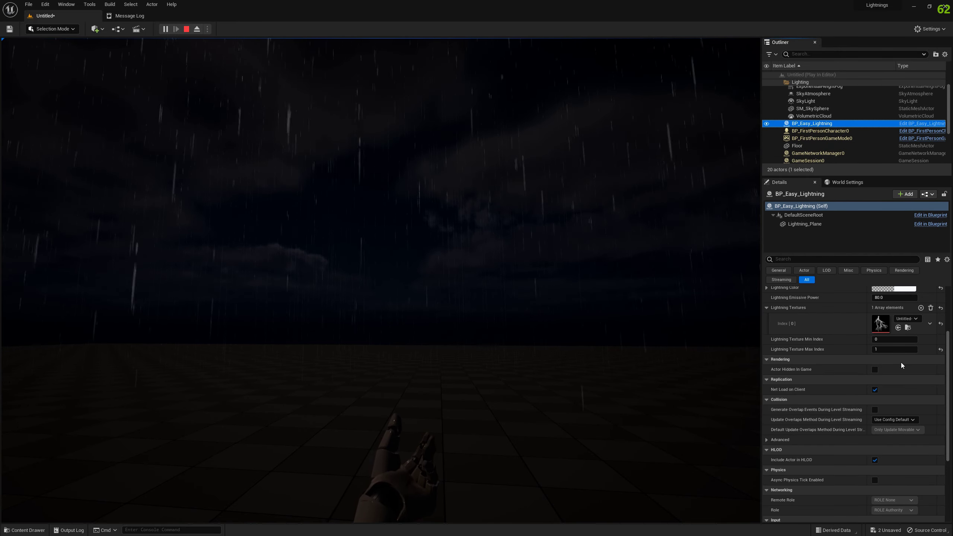
click(901, 288)
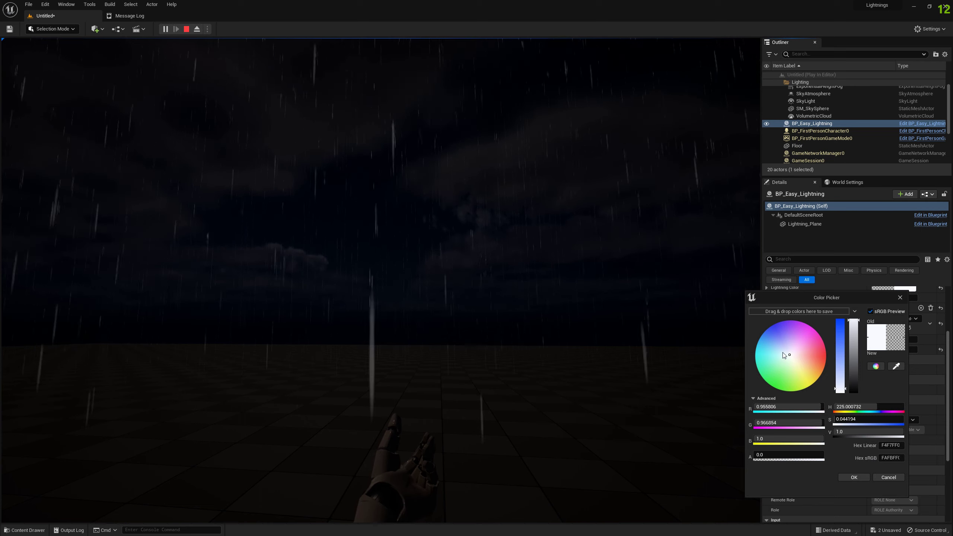
mouse_move(779, 345)
mouse_down()
mouse_move(775, 327)
mouse_move(784, 328)
mouse_up()
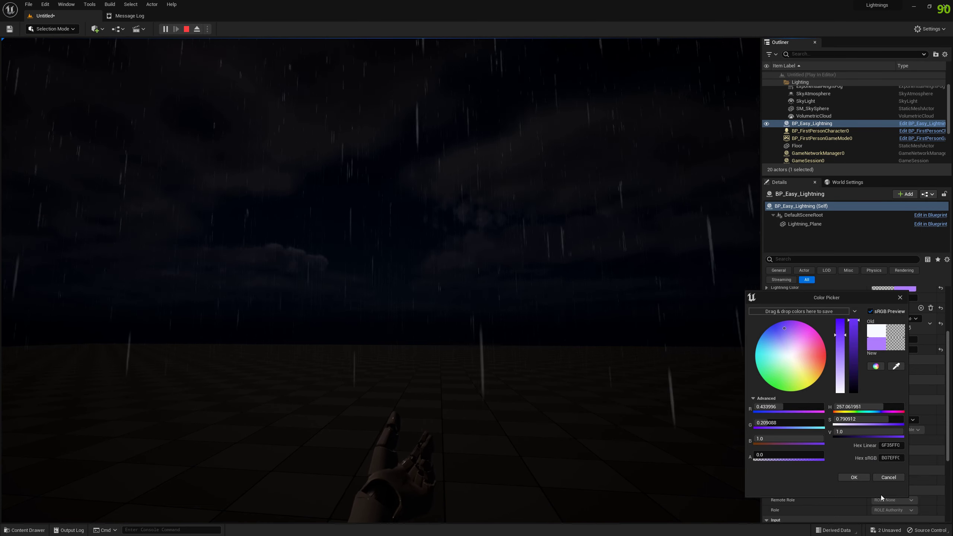
click(854, 477)
click(613, 410)
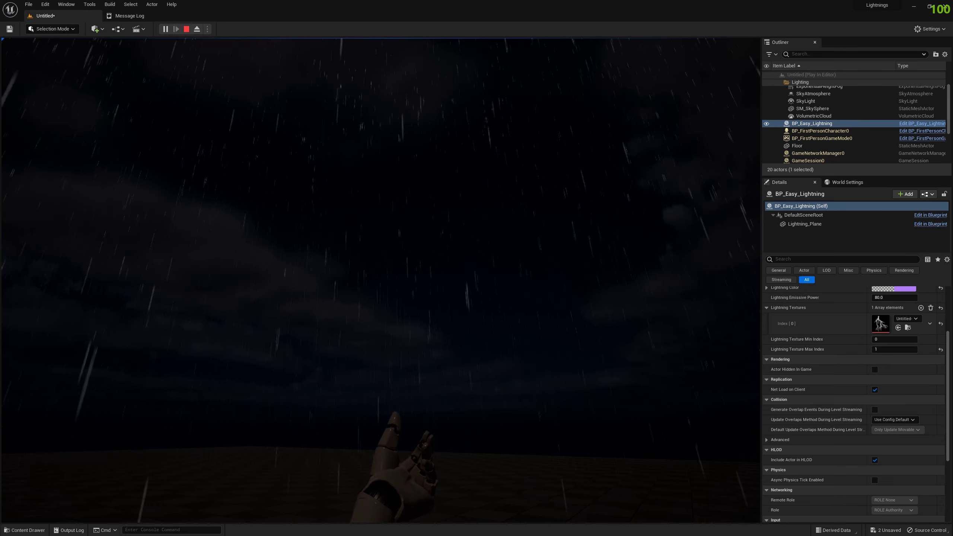
Stop the play session and add empty slots to the Lightning Textures array until it has 15 elements.
key(Escape)
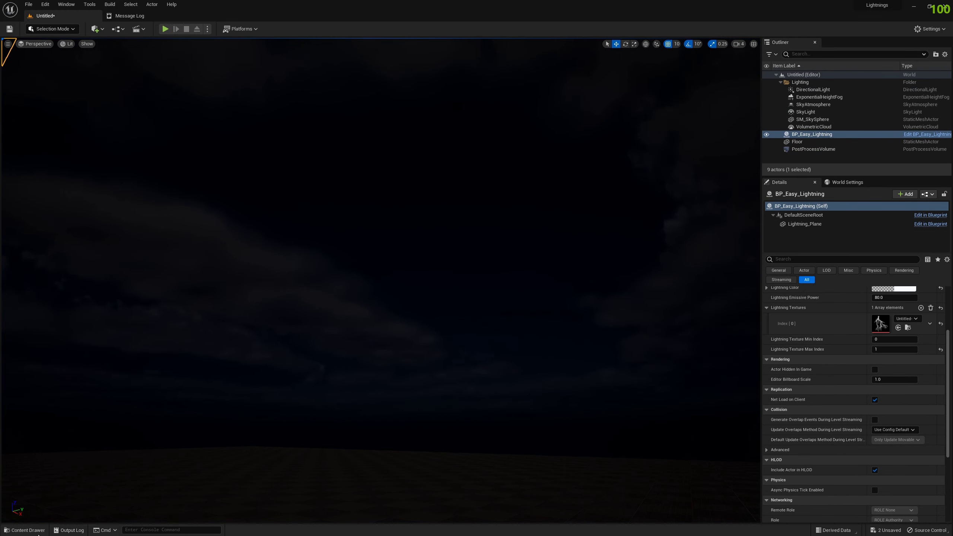
click(29, 530)
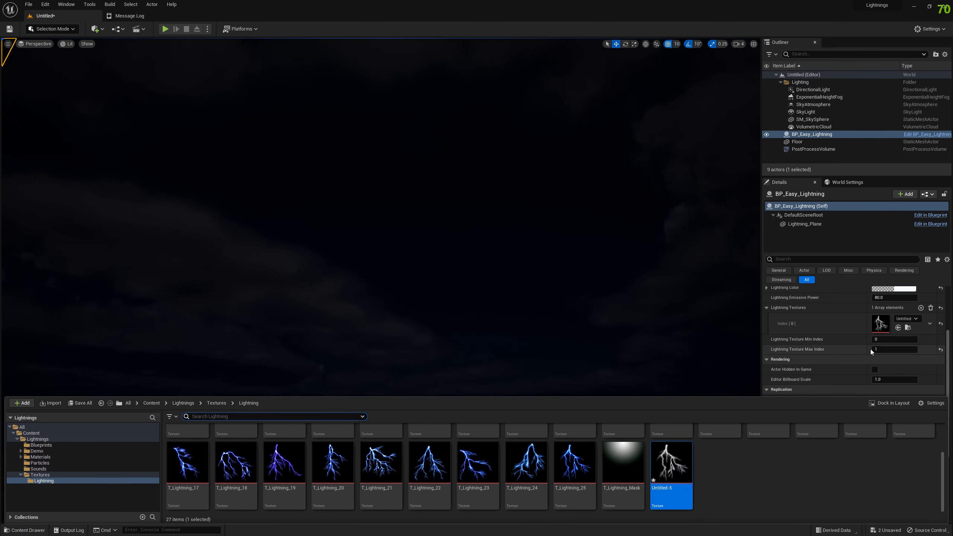
click(920, 308)
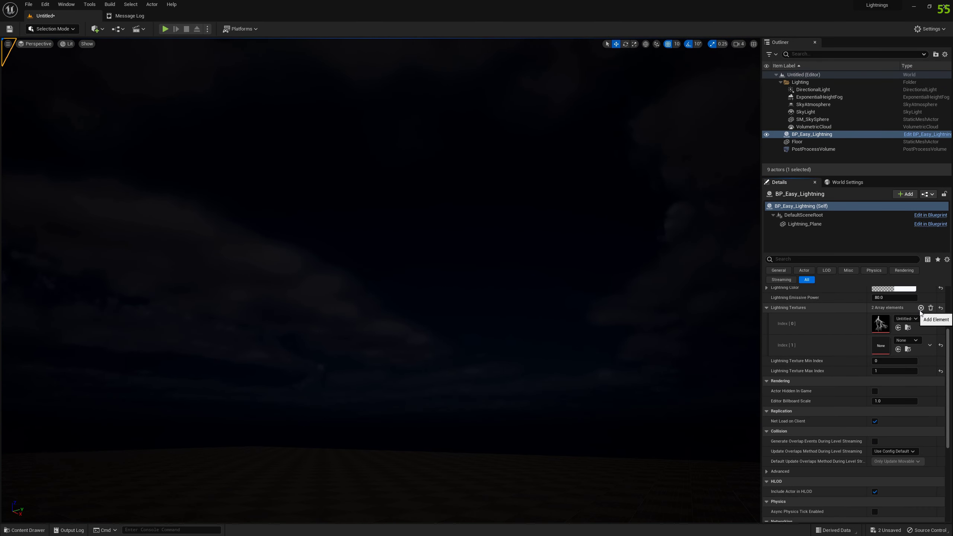
click(920, 308)
click(920, 308)
click(920, 308)
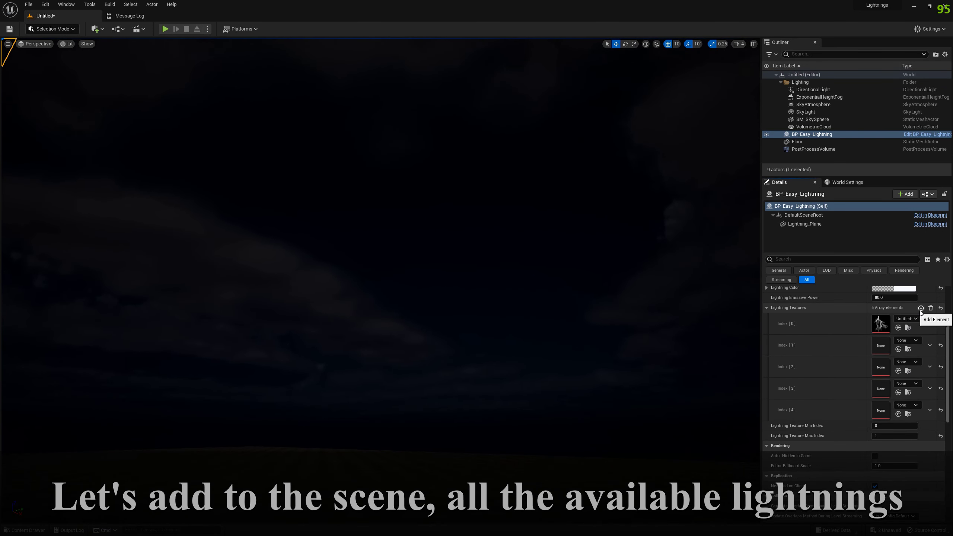
click(921, 308)
click(920, 308)
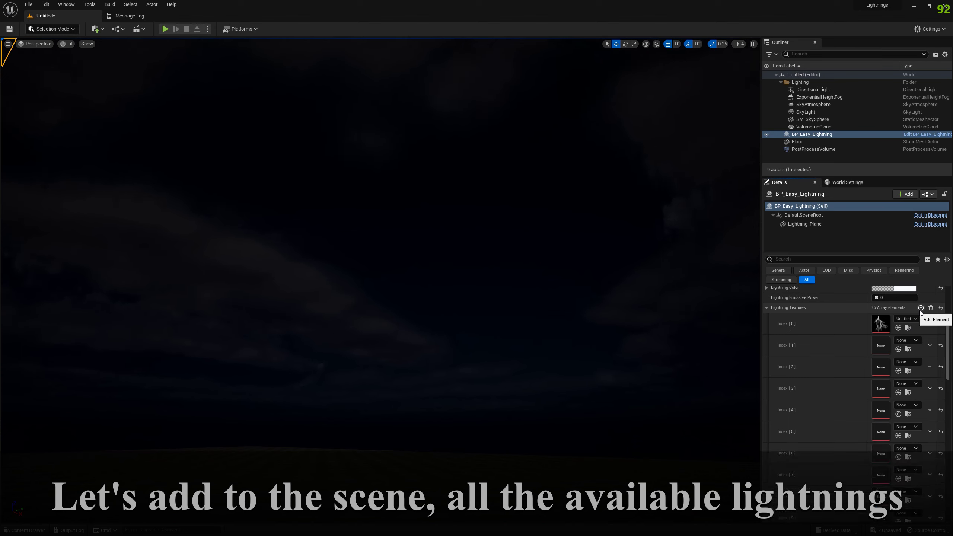
Assign T_Lightning_1, T_Lightning_2 and T_Lightning_3 to Lightning Textures Index [1]–[3].
click(46, 530)
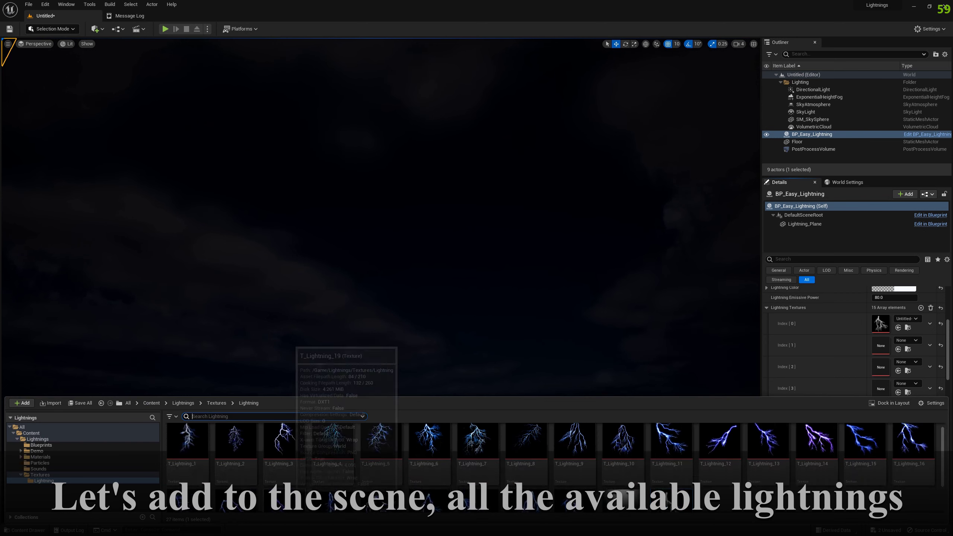
drag(193, 449, 849, 365)
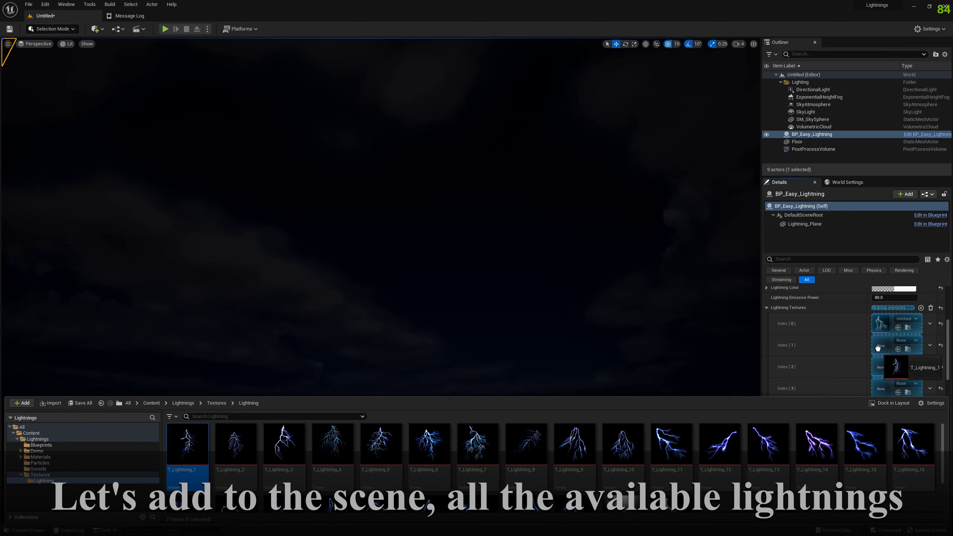
drag(903, 341, 904, 343)
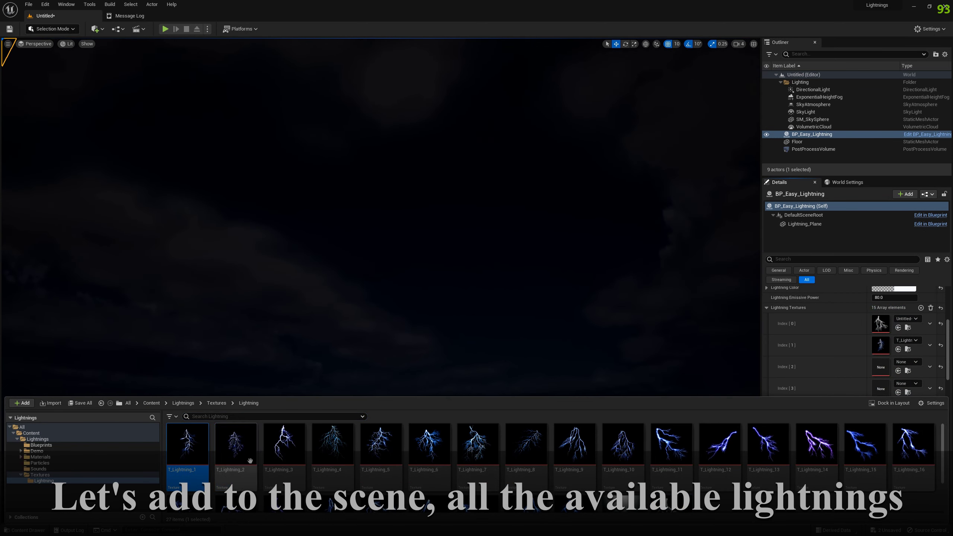
mouse_move(249, 460)
mouse_down()
mouse_move(871, 356)
mouse_move(903, 366)
mouse_up()
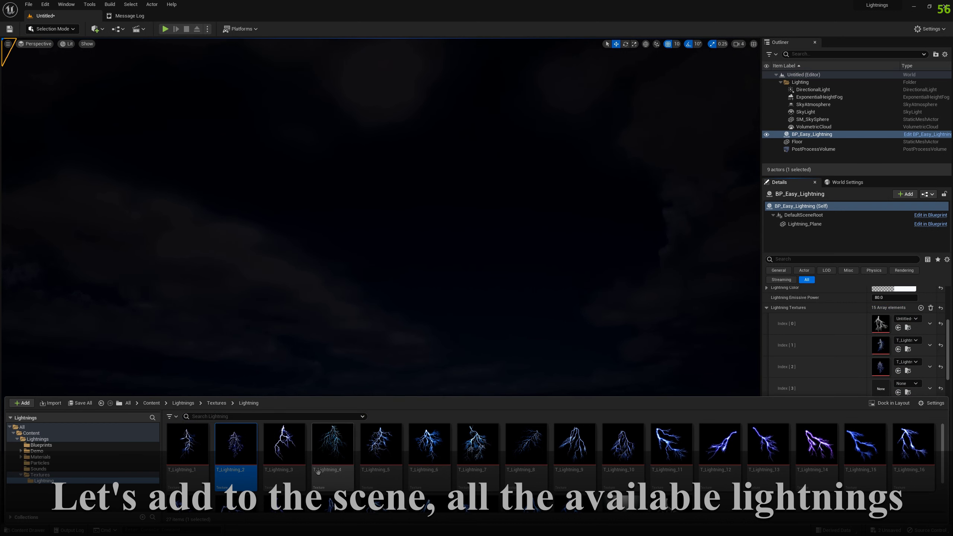
drag(284, 444, 513, 437)
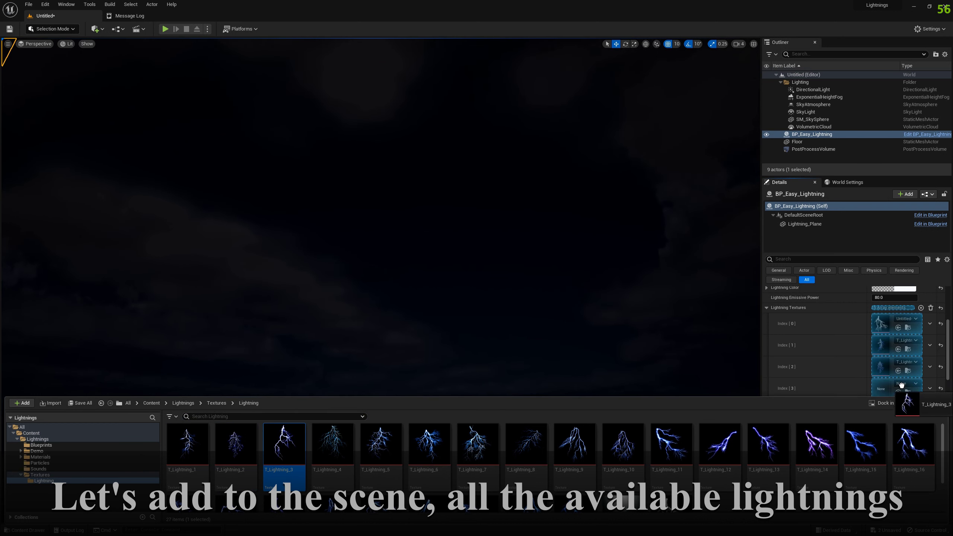
drag(901, 385, 901, 384)
drag(950, 335, 951, 360)
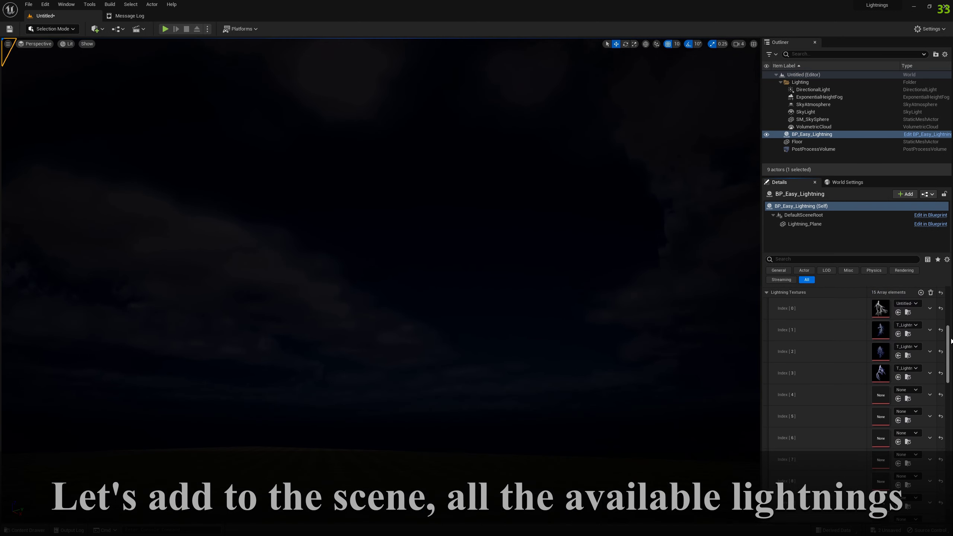
Assign T_Lightning_4 through T_Lightning_7 to Index [4]–[7], then try T_Lightning_8 in Index [8].
key(ctrl+space)
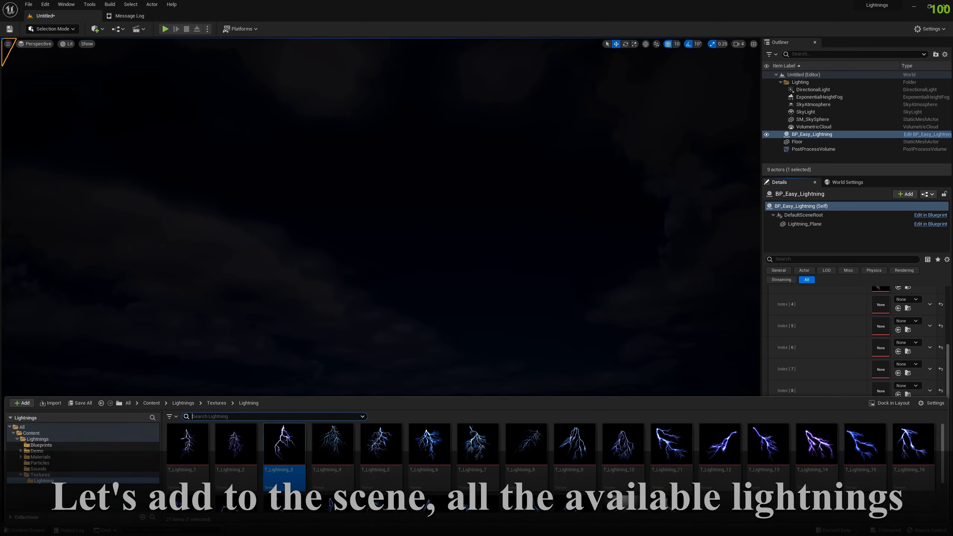
drag(333, 445, 716, 373)
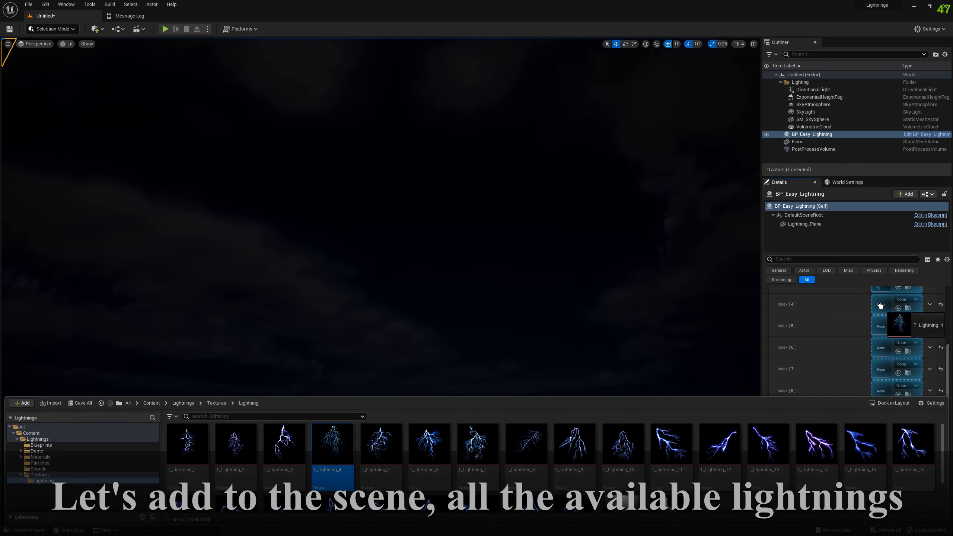
drag(880, 306, 881, 306)
drag(387, 449, 826, 364)
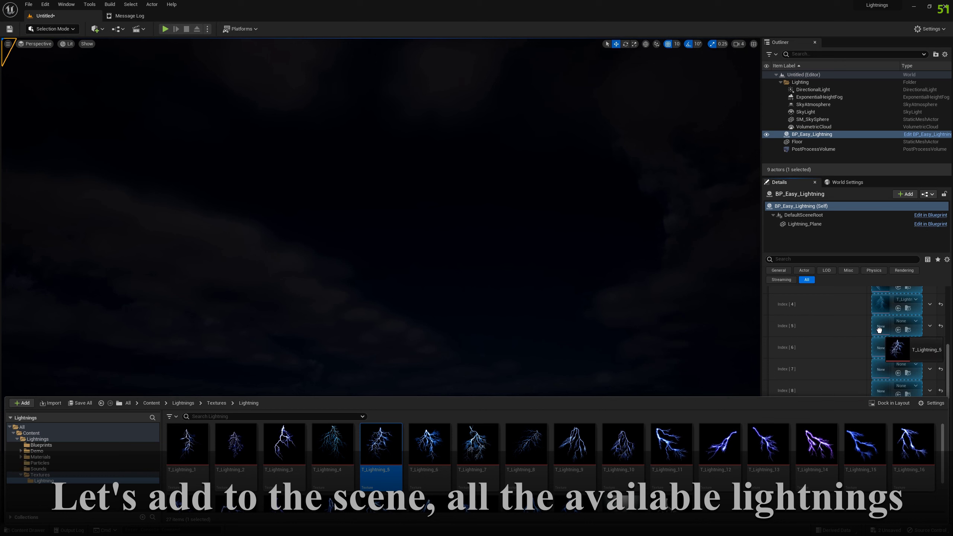
drag(879, 330, 878, 330)
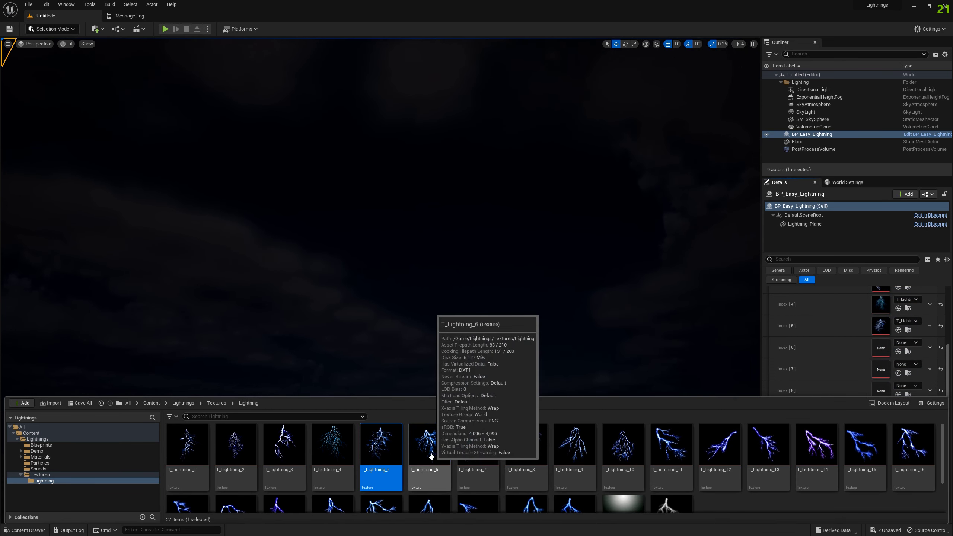
drag(431, 456, 880, 349)
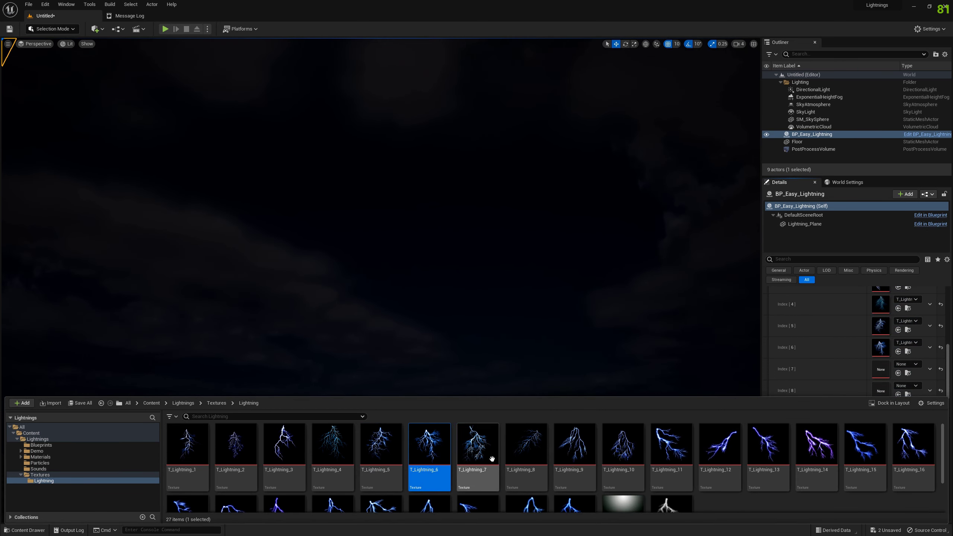
drag(492, 459, 793, 394)
drag(880, 370, 881, 371)
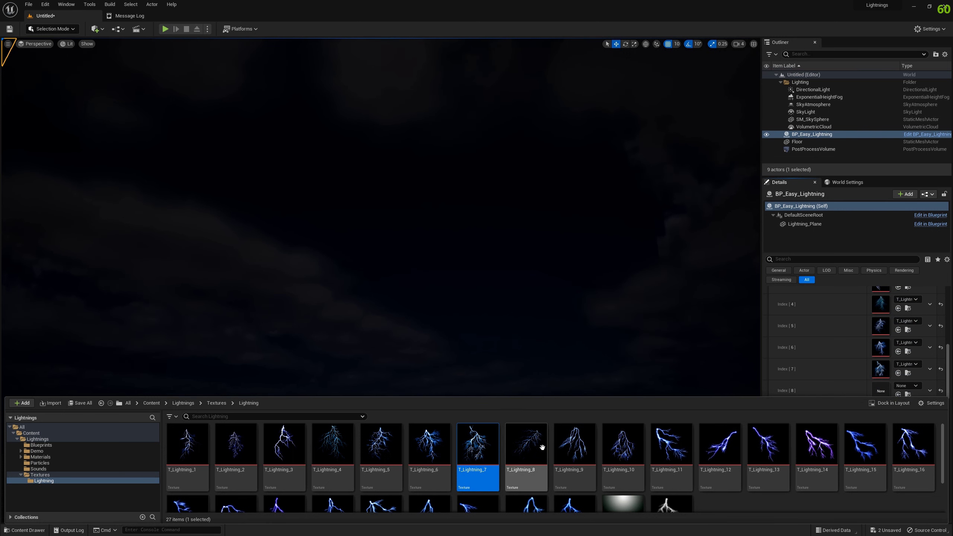
drag(541, 447, 796, 398)
drag(878, 388, 842, 393)
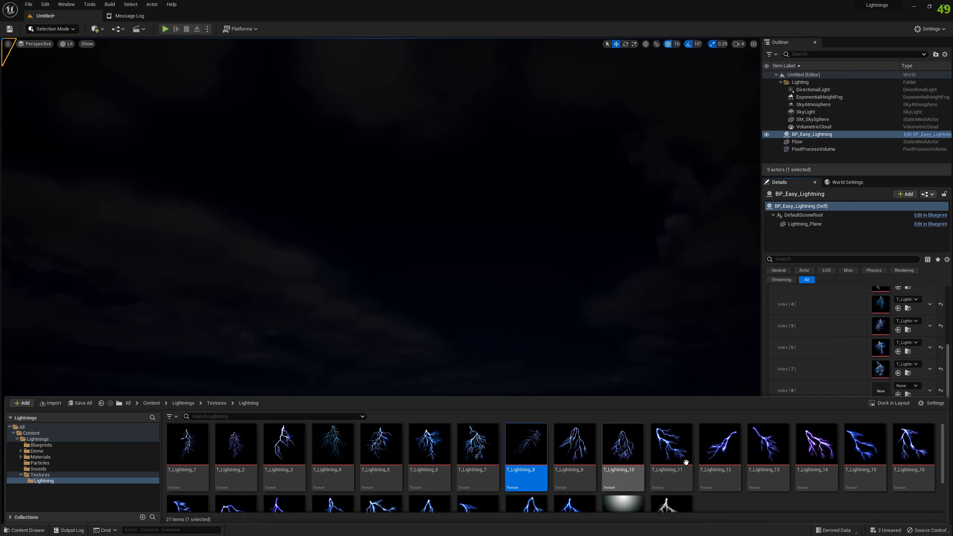
Assign T_Lightning_9, T_Lightning_10 and T_Lightning_11 to Lightning Textures Index [8]–[10].
click(951, 365)
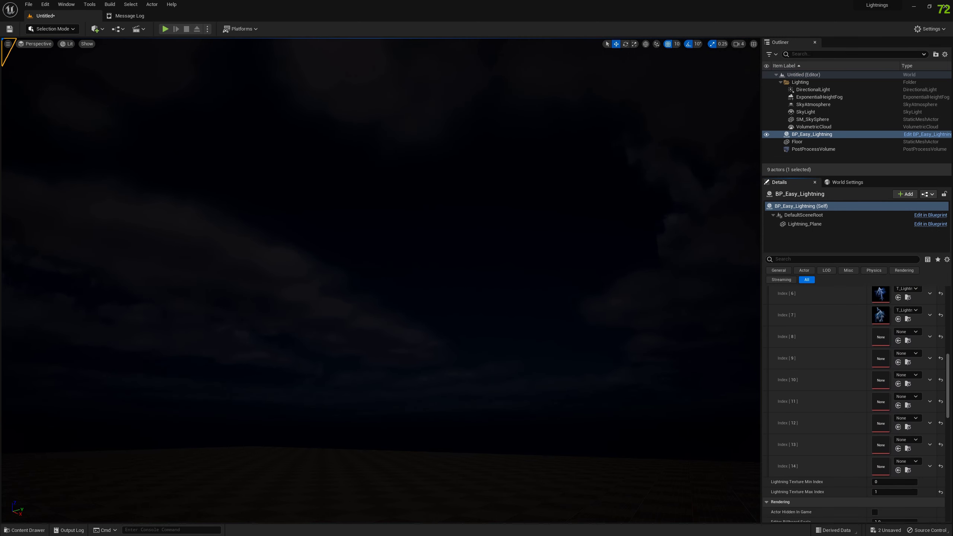
click(19, 533)
drag(574, 445, 820, 383)
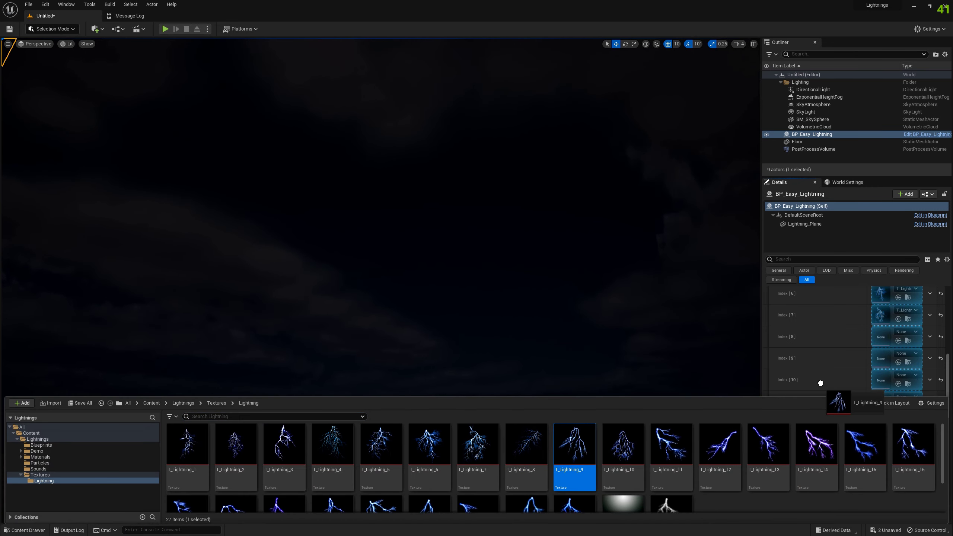
drag(870, 347, 874, 344)
drag(633, 436, 842, 391)
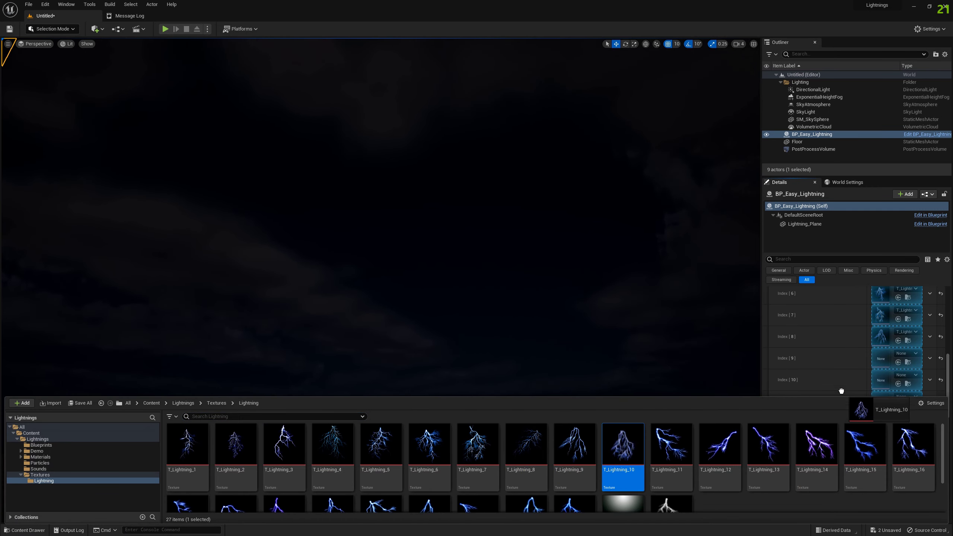
drag(880, 360, 880, 360)
drag(671, 445, 951, 379)
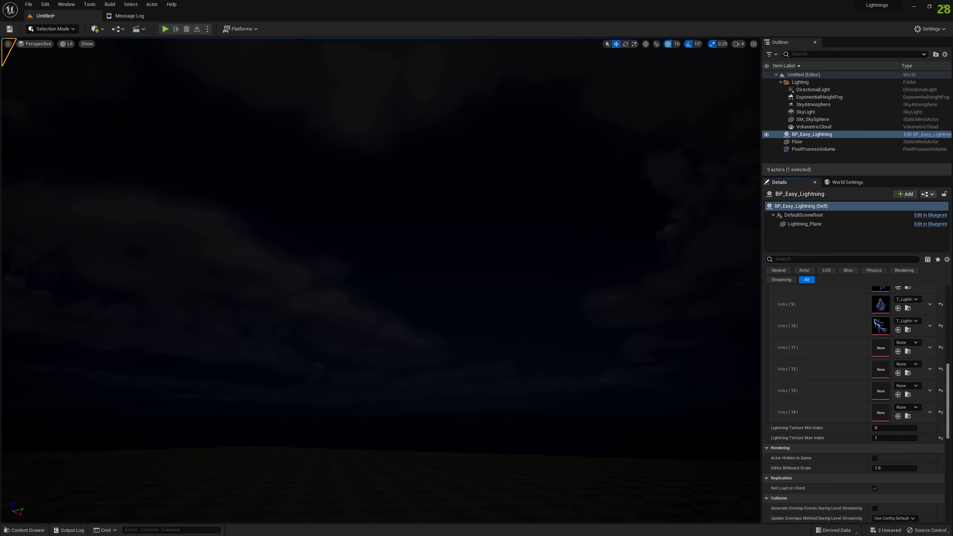
Fill Index [11]–[14] with T_Lightning_12 through T_Lightning_16, ending with T_Lightning_16 in Index [14].
click(25, 529)
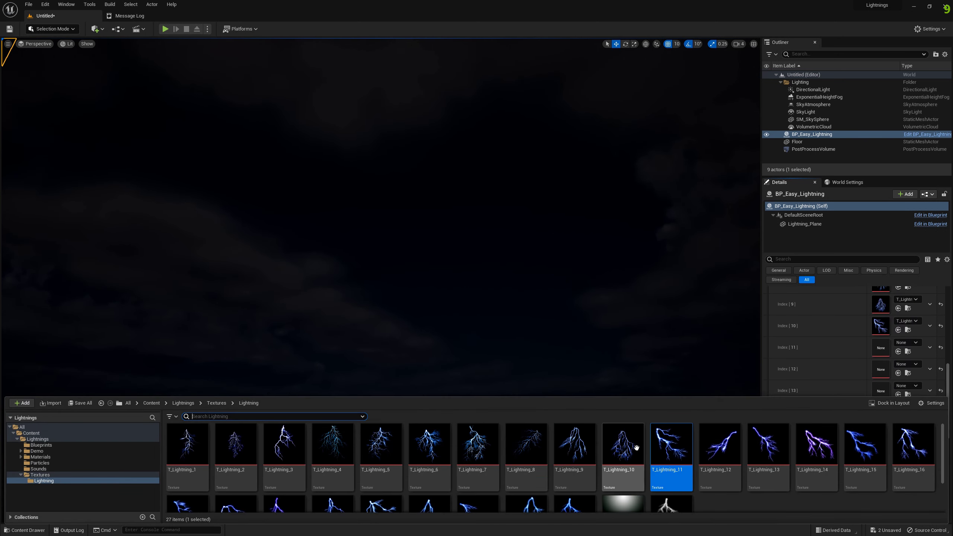
drag(720, 444, 832, 393)
drag(879, 348, 880, 348)
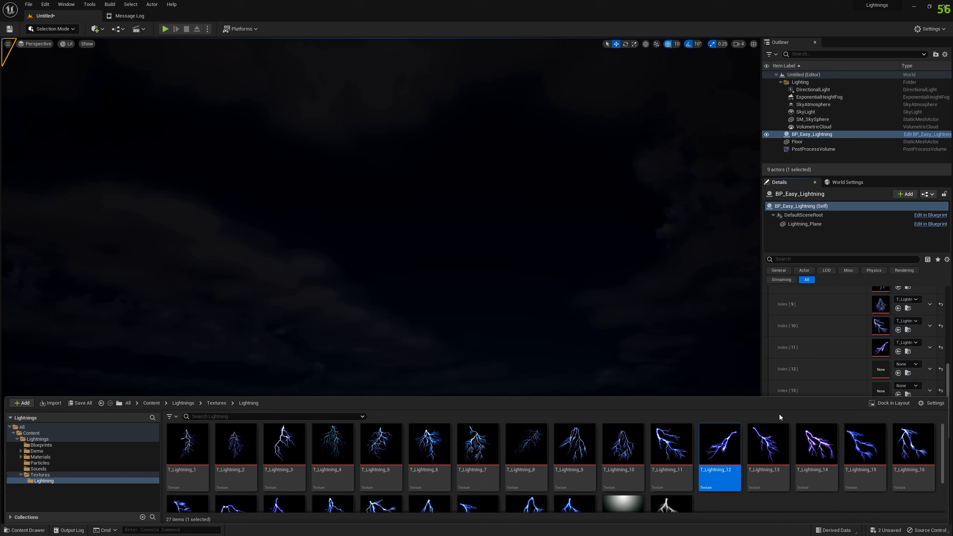
drag(768, 445, 880, 370)
drag(832, 428, 883, 390)
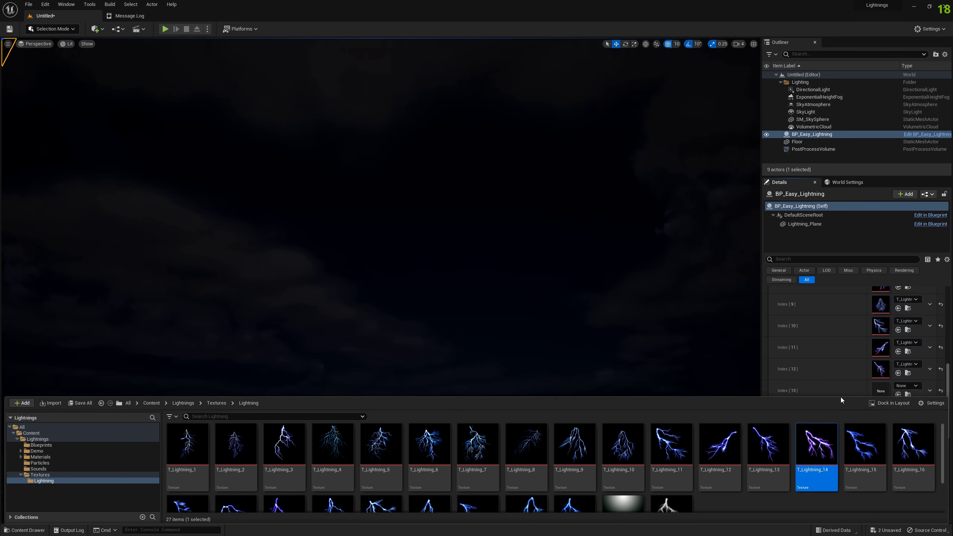
drag(841, 394, 841, 407)
mouse_move(864, 456)
mouse_down()
mouse_move(879, 392)
mouse_move(855, 435)
mouse_up()
drag(901, 471, 877, 415)
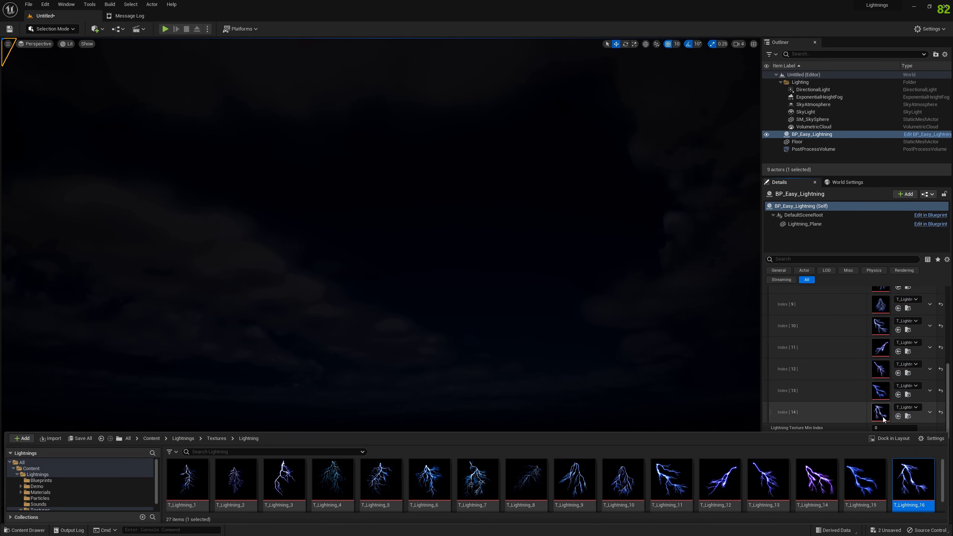
Enter 14 as Lightning Texture Max Index in BP_Easy_Lightning's Details panel.
click(949, 383)
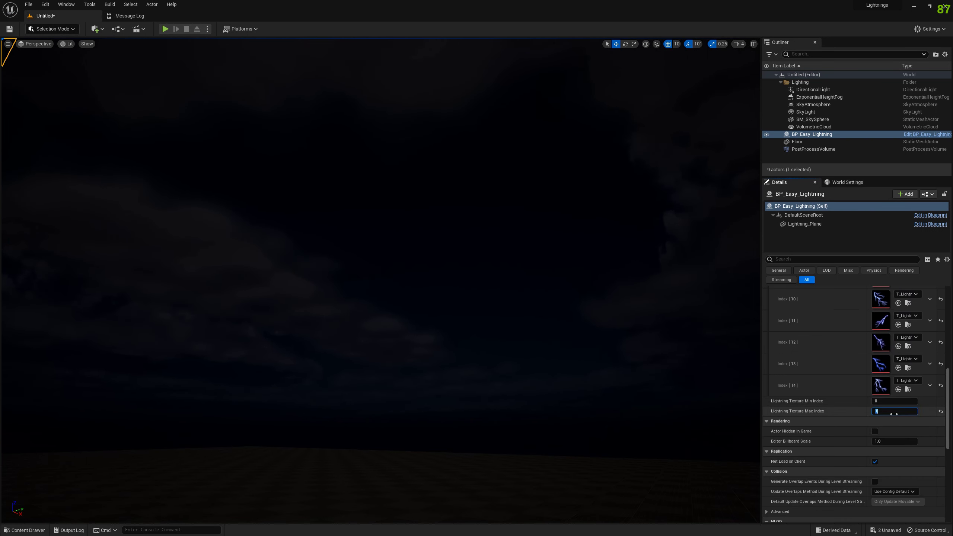
click(893, 412)
text(14)
key(Return)
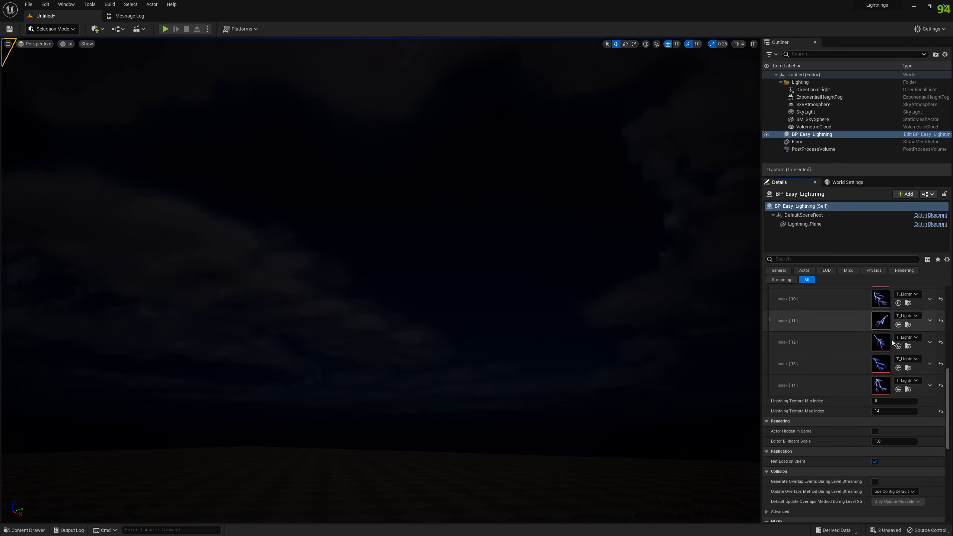
drag(949, 399, 951, 326)
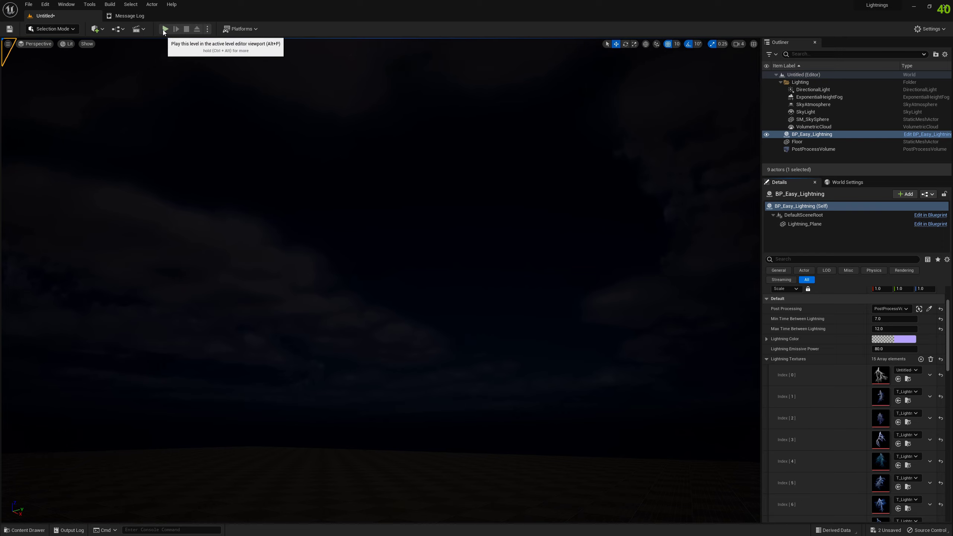
Play the level in the editor full-screen (F11) and take control of the rainy night view.
click(164, 29)
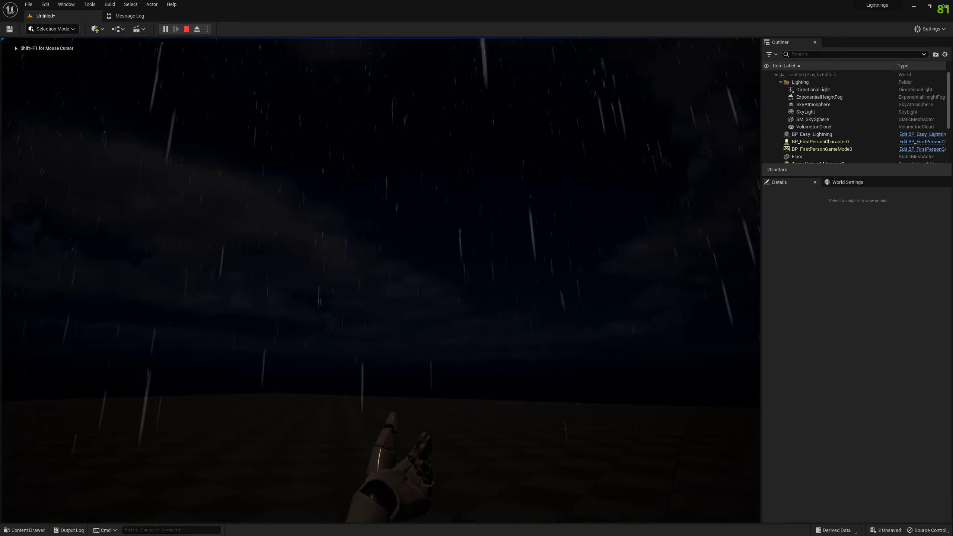
key(F11)
click(476, 268)
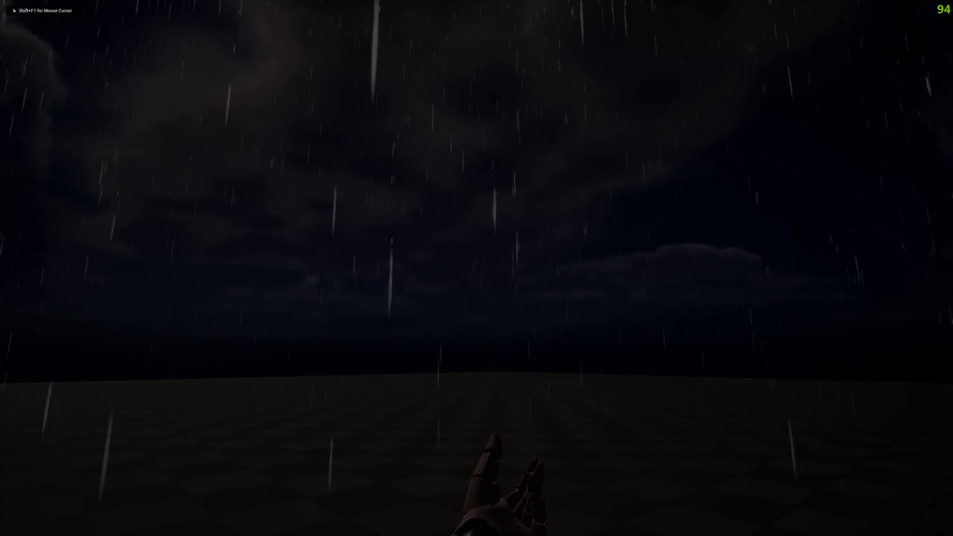